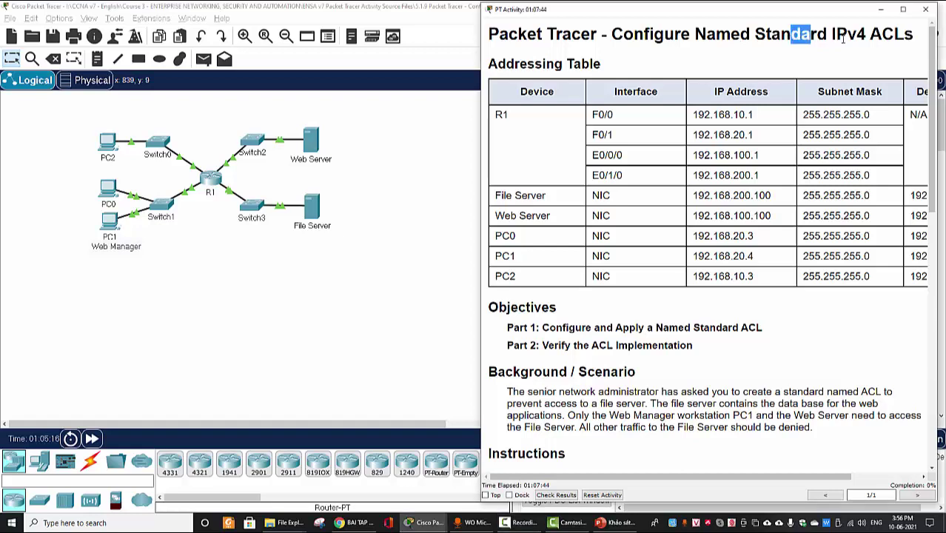
Review the activity's objectives, scenario and ACL instructions alongside PC1, the Web Server and the File Server in the topology.
click(888, 47)
scroll(729, 158, down, 5)
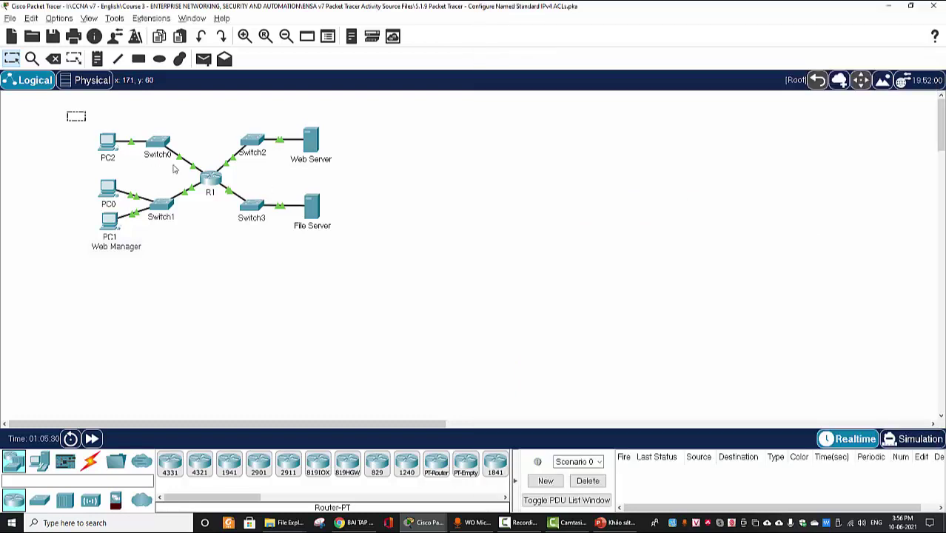
click(67, 112)
key(alt+Tab)
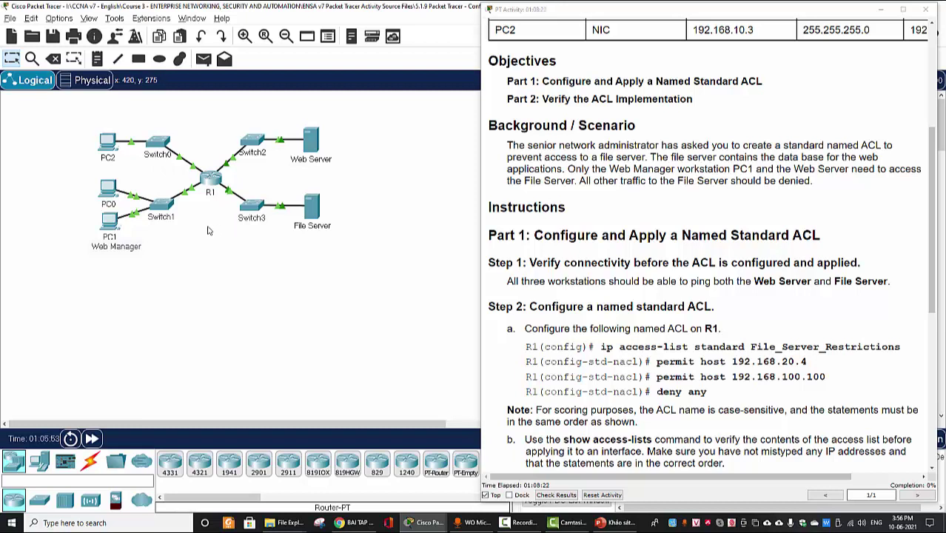
drag(228, 255, 355, 197)
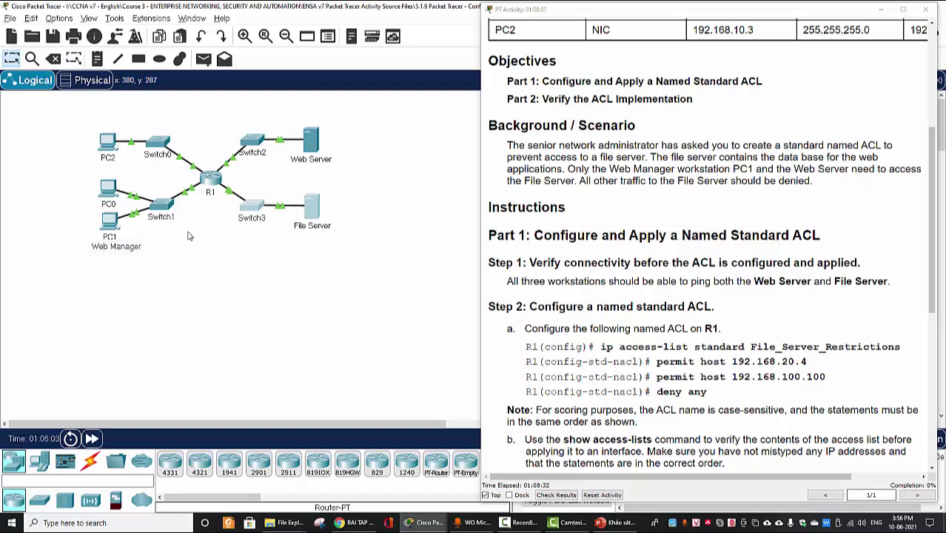
drag(106, 272, 126, 229)
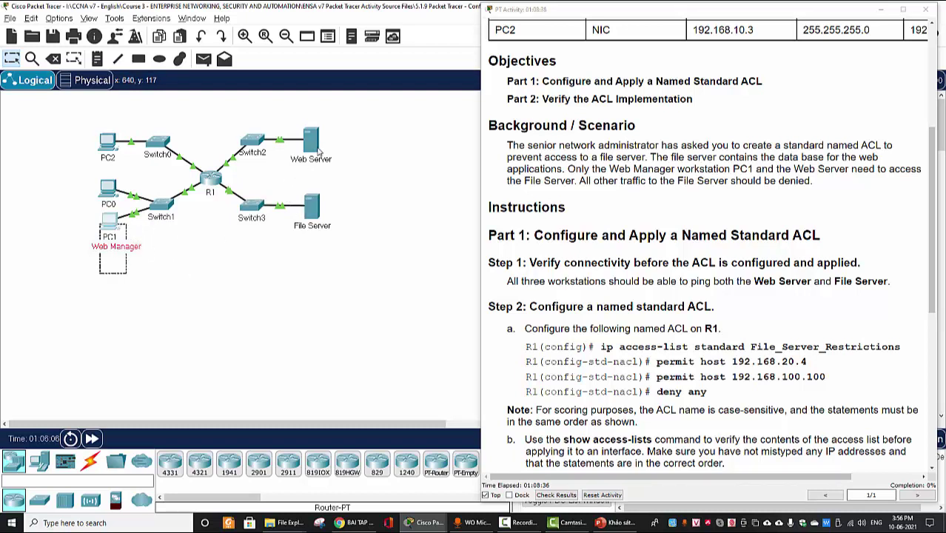
drag(320, 150, 339, 191)
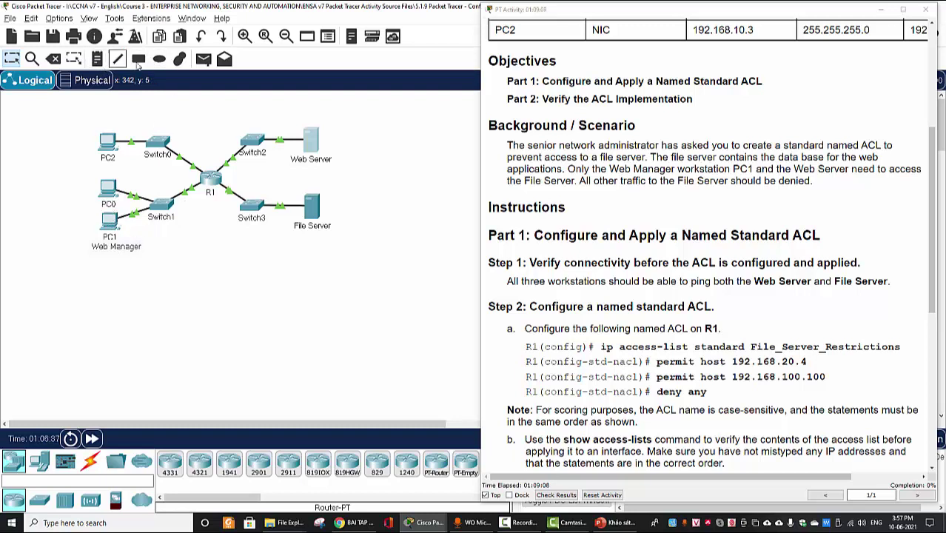
Send a simple PDU from PC2 to the File Server twice, shortening the instructions window to uncover the PDU list.
click(204, 61)
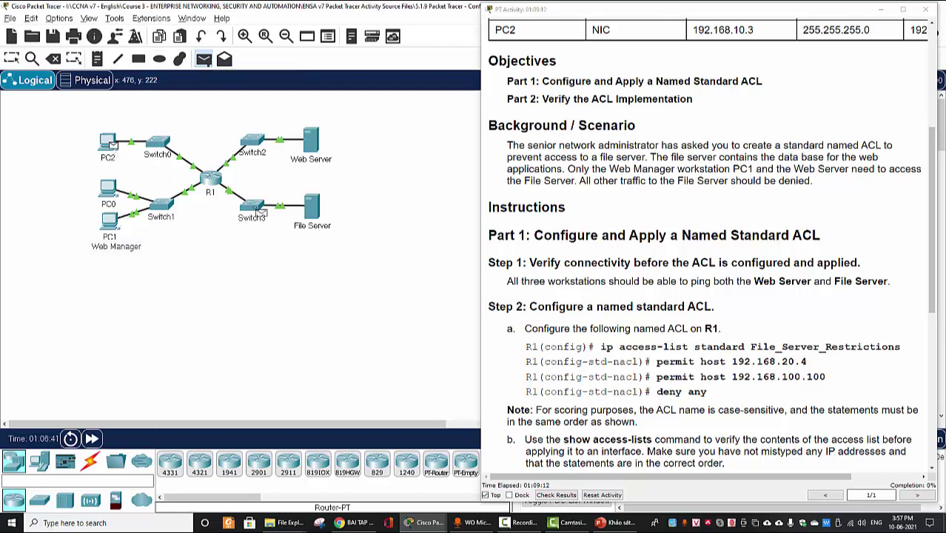
click(313, 215)
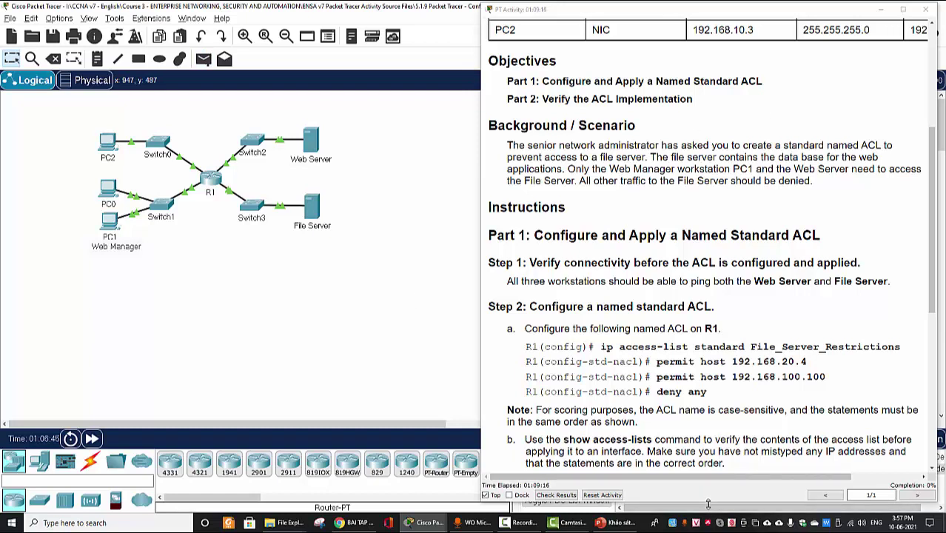
drag(707, 503, 708, 391)
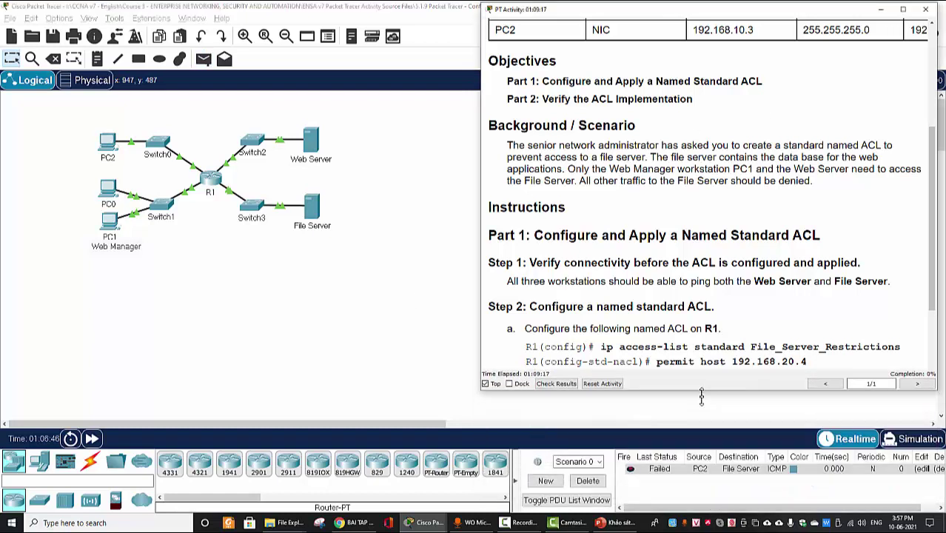
click(205, 61)
click(108, 141)
click(311, 207)
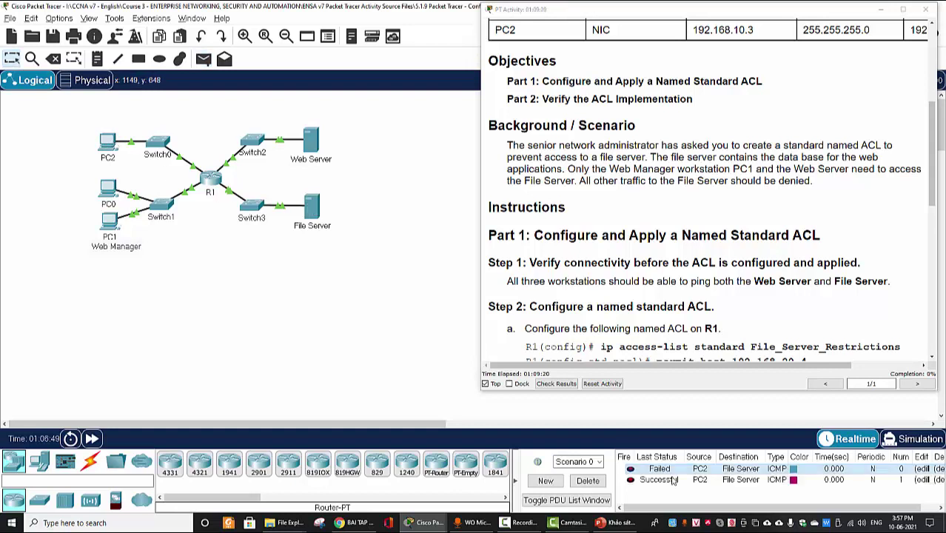
click(675, 481)
Test connectivity to the File Server by sending simple PDUs from PC0 and from PC1.
click(203, 59)
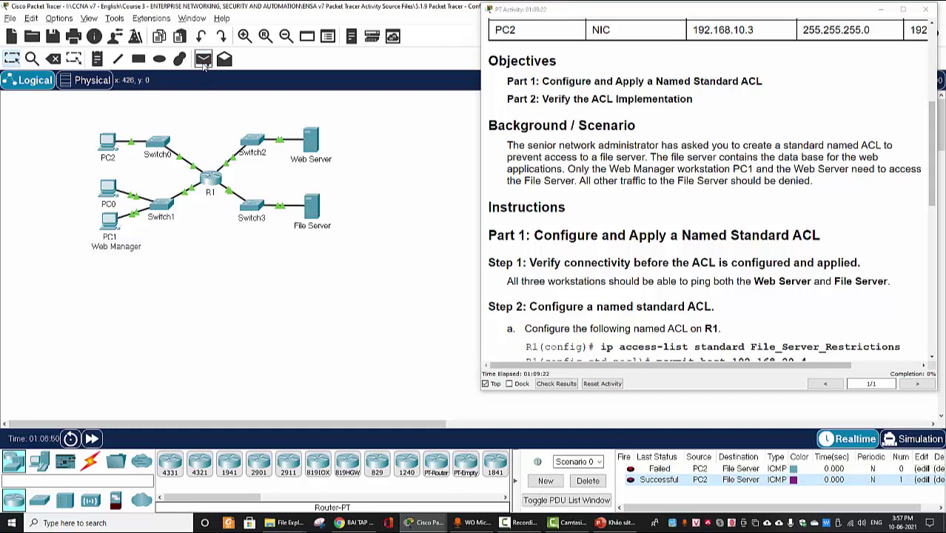
click(110, 189)
click(311, 209)
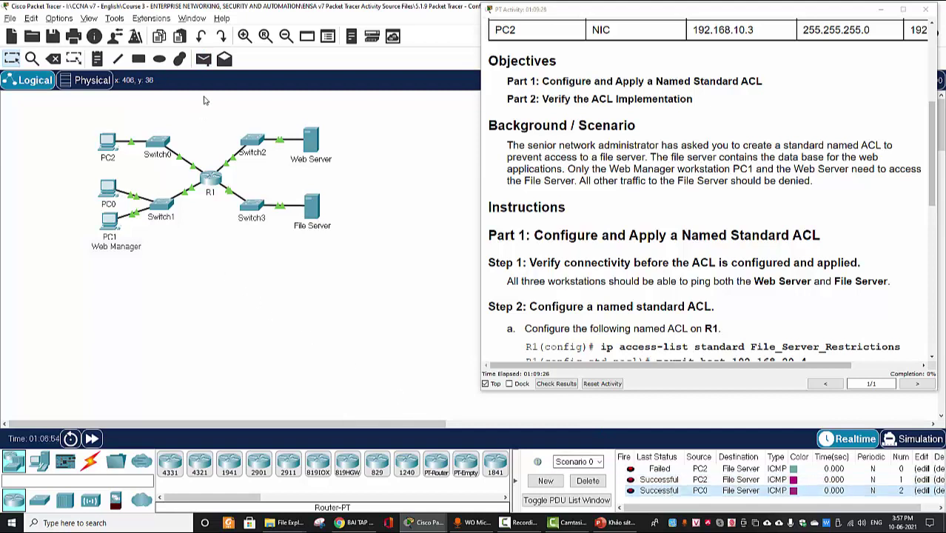
click(204, 60)
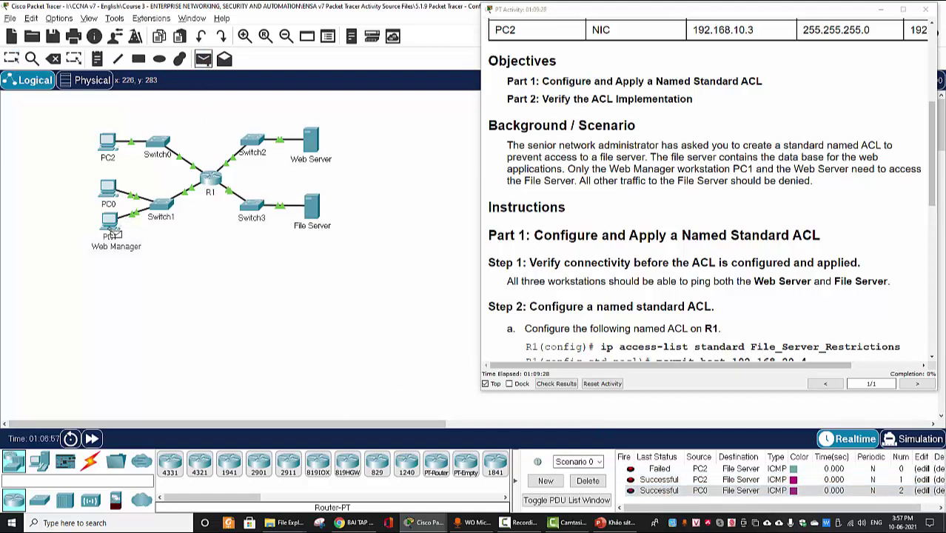
click(110, 222)
click(311, 209)
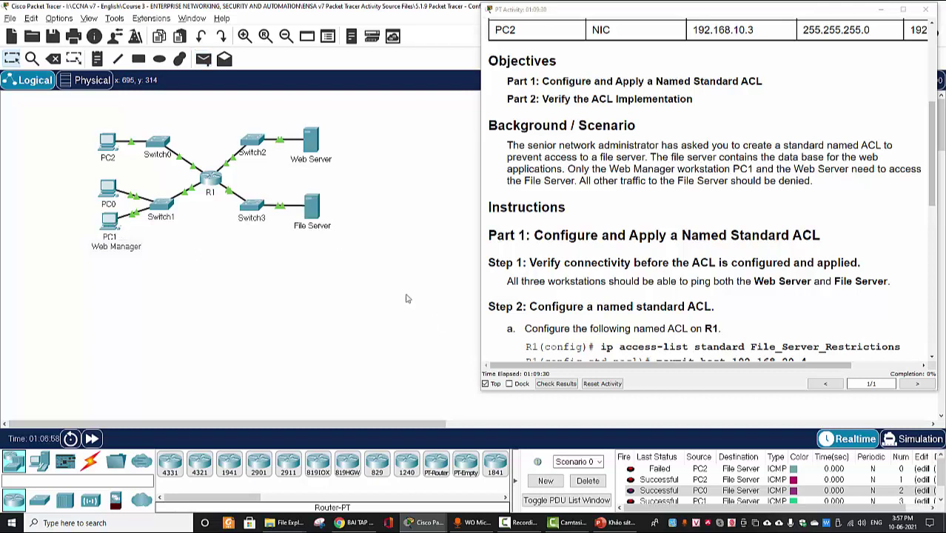
Send a simple PDU from the Web Server to the File Server and check its status in the PDU list.
click(203, 60)
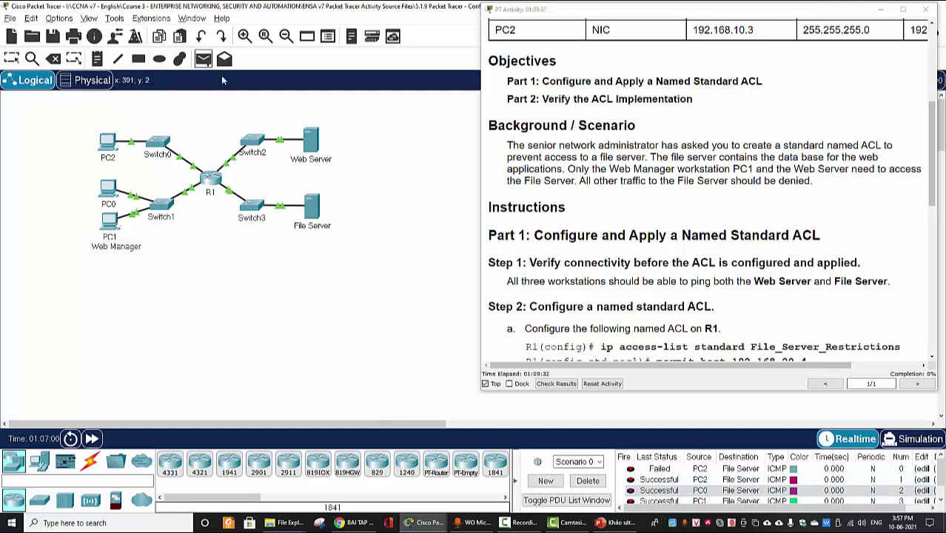
click(309, 142)
click(311, 209)
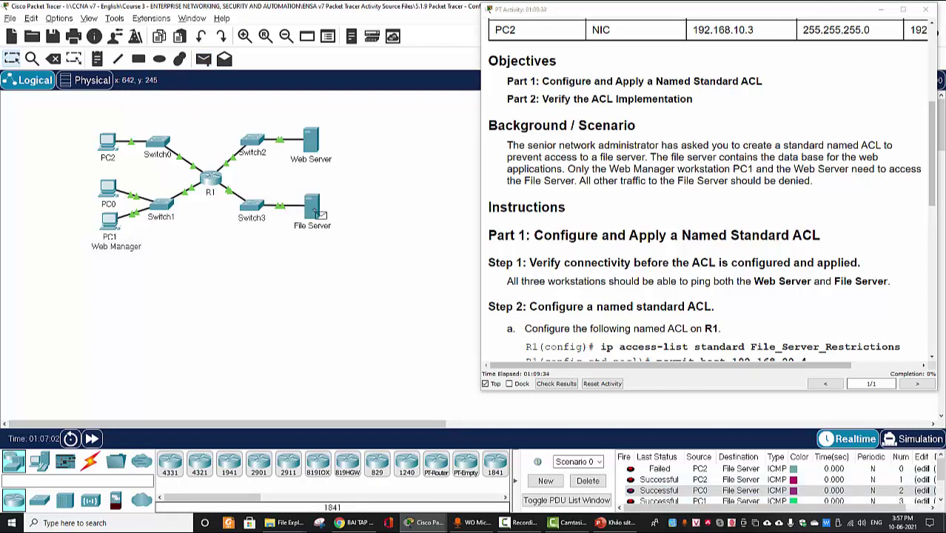
scroll(685, 480, down, 2)
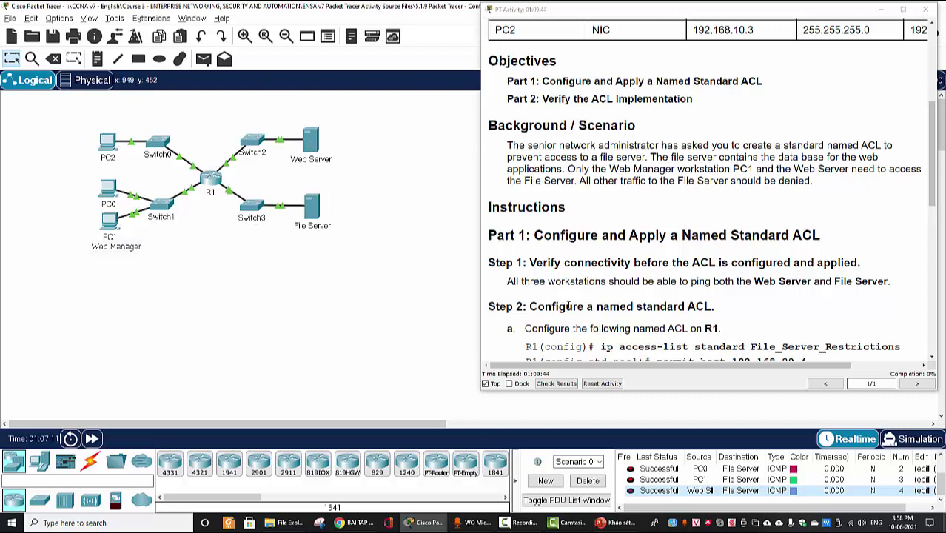
Consult Step 2 of the instructions for the named standard ACL and open router R1's command-line interface.
scroll(578, 295, down, 3)
scroll(529, 217, down, 2)
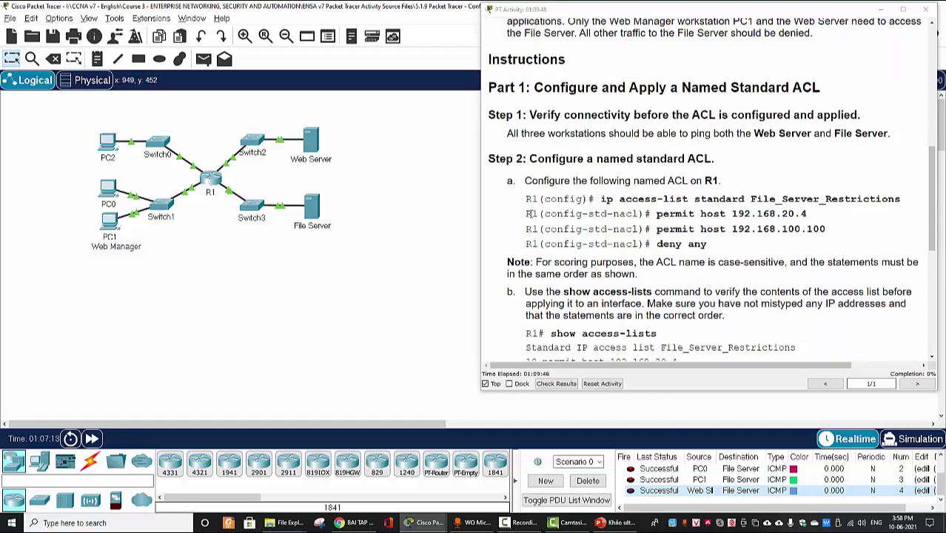
drag(596, 158, 709, 158)
click(673, 199)
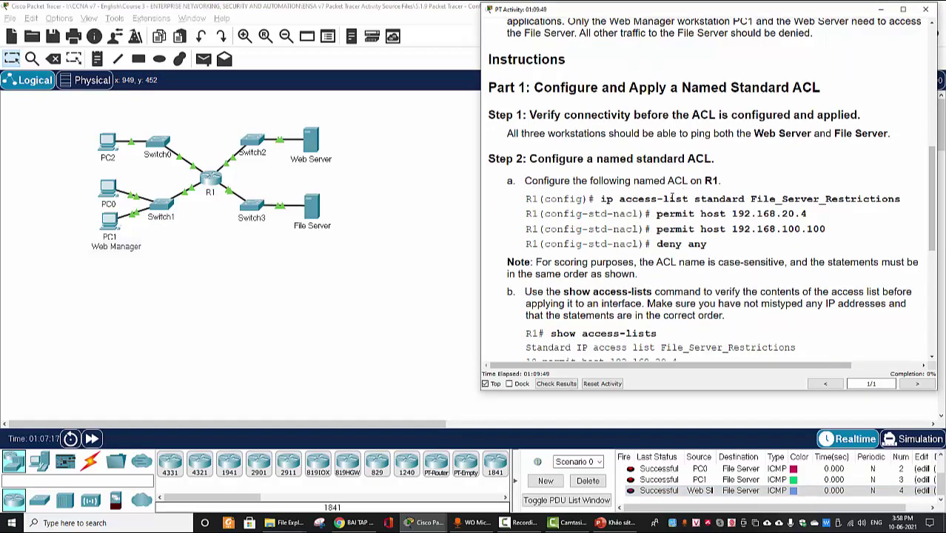
click(212, 181)
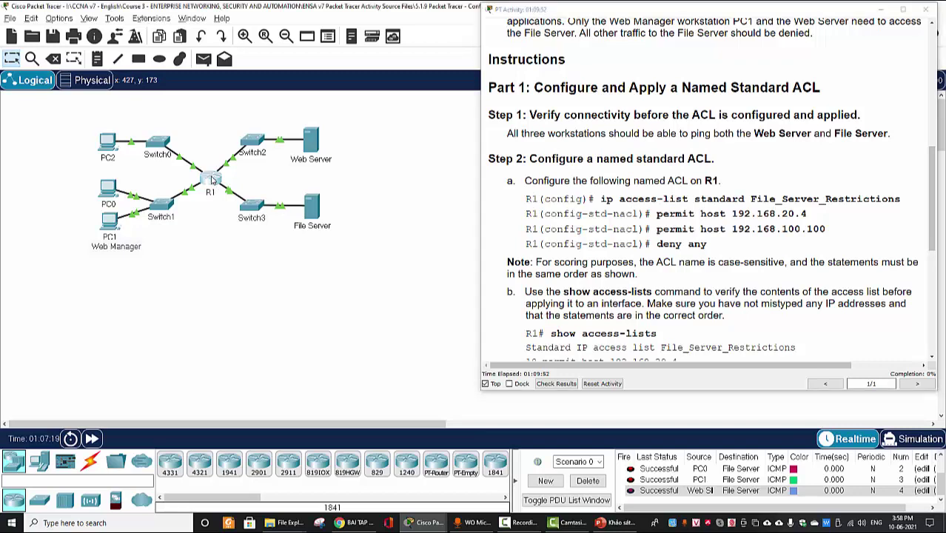
drag(362, 78, 142, 45)
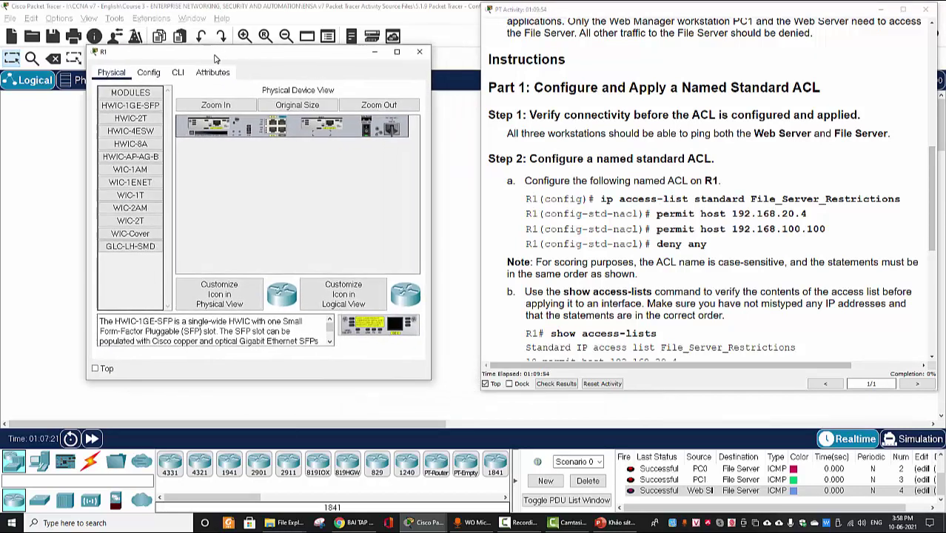
click(178, 72)
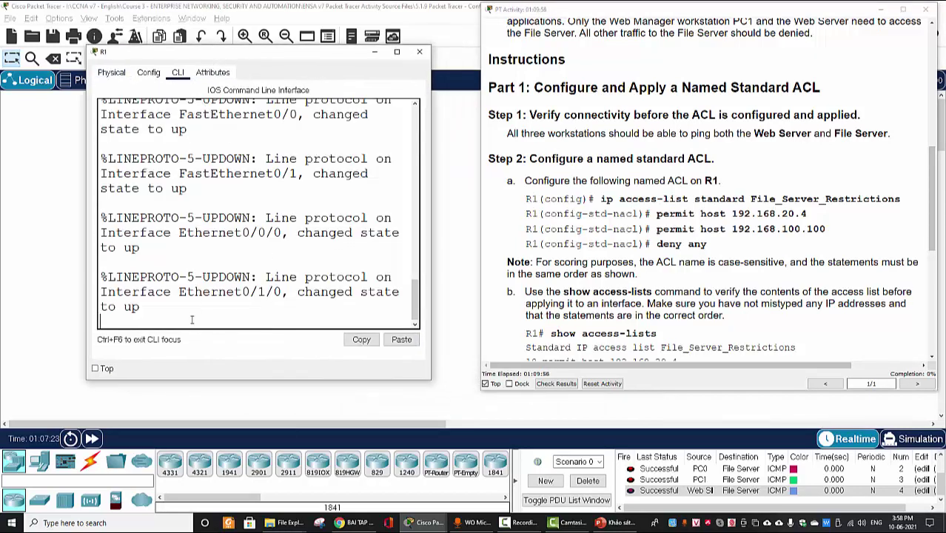
Enter privileged EXEC mode and global configuration mode on R1.
key(Return)
text(en)
key(Return)
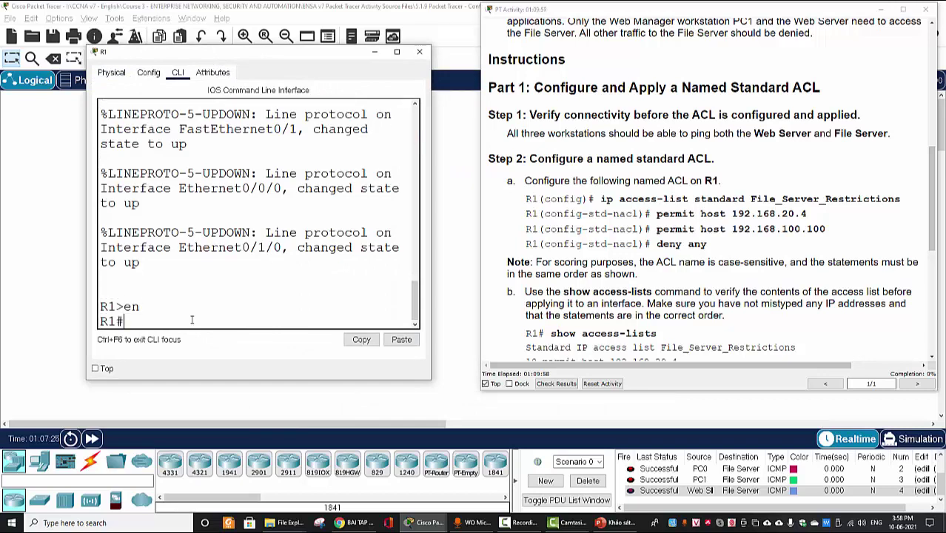
text(conf t)
key(Return)
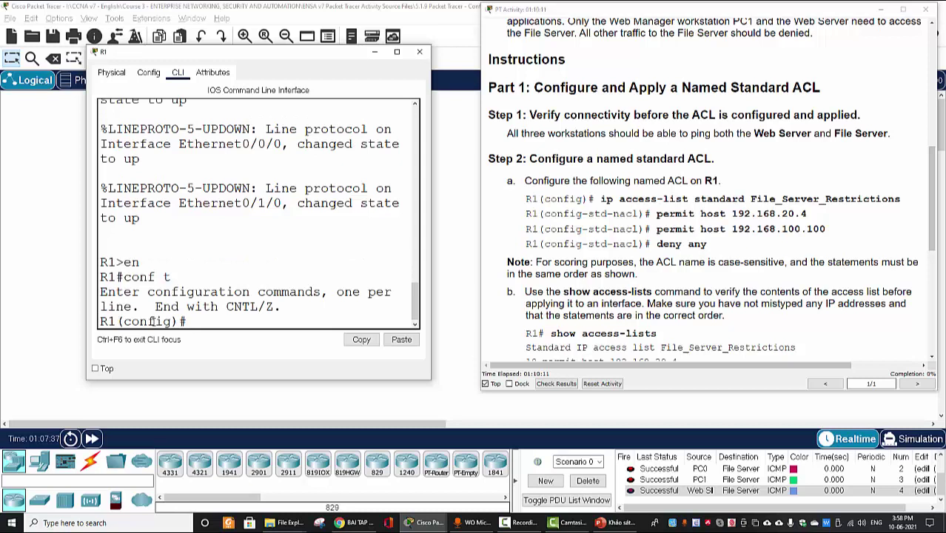
Create the named standard ACL File_Server_Restrictions on R1 with the ip access-list standard command.
text(ip acc)
key(Tab)
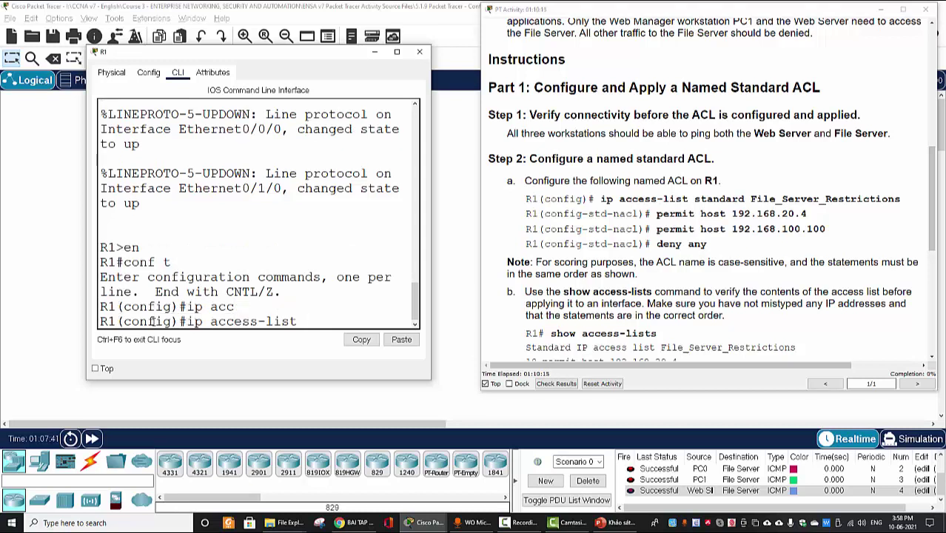
text(s)
key(Tab)
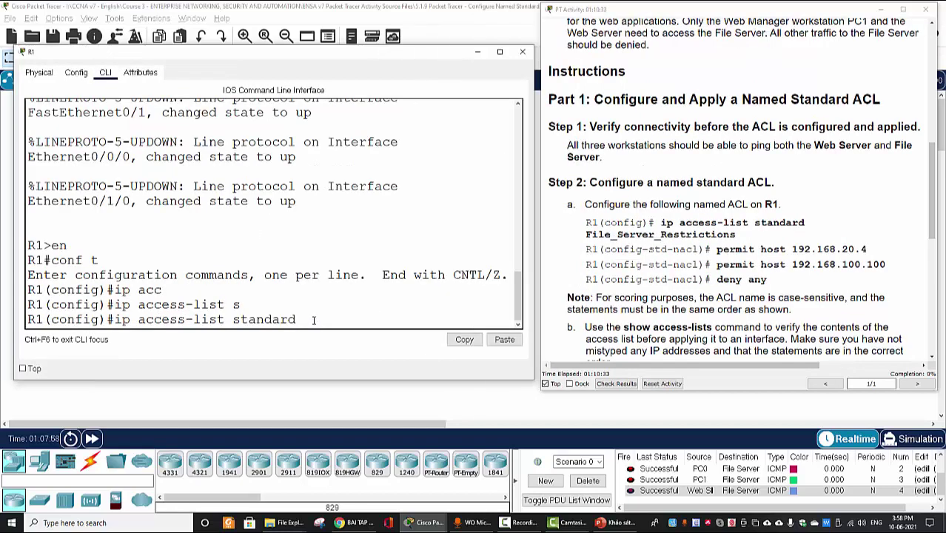
text(File_Server)
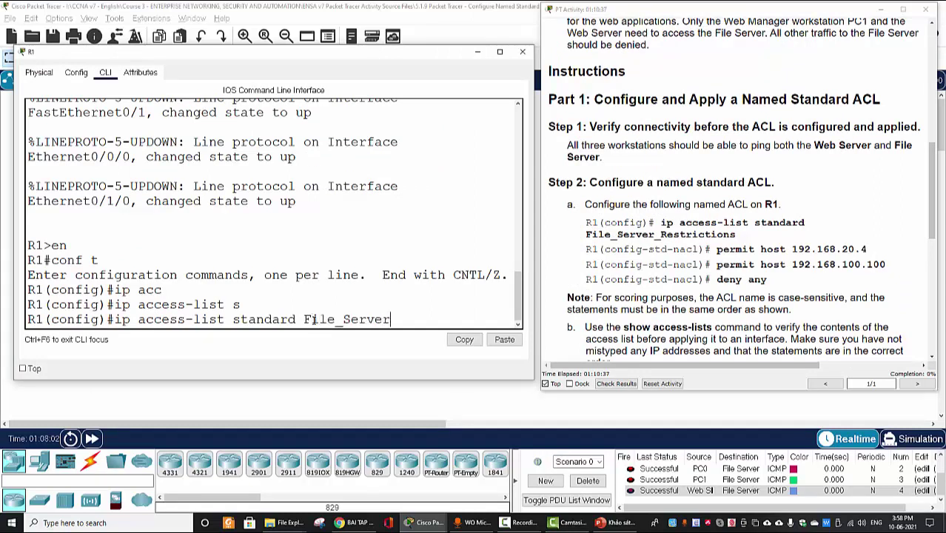
text(_Restrict)
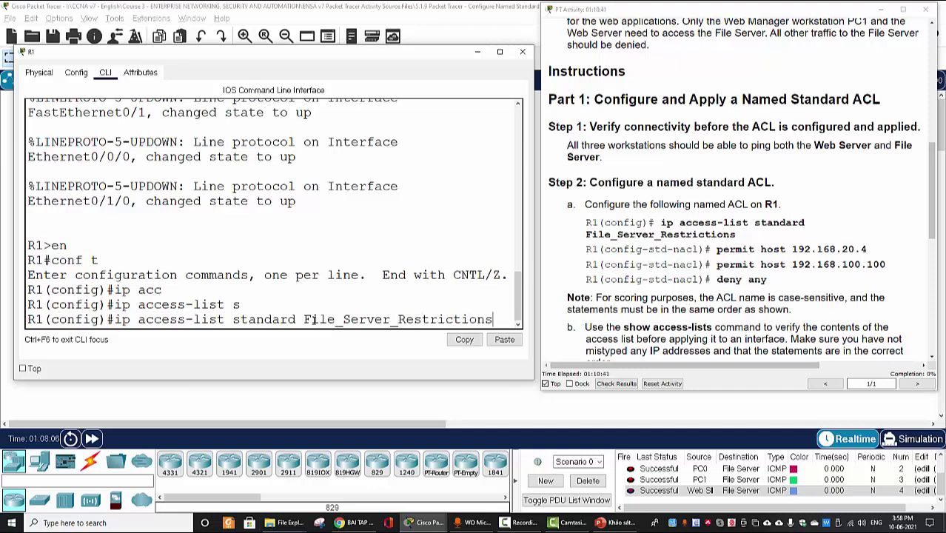
text(ions)
key(Return)
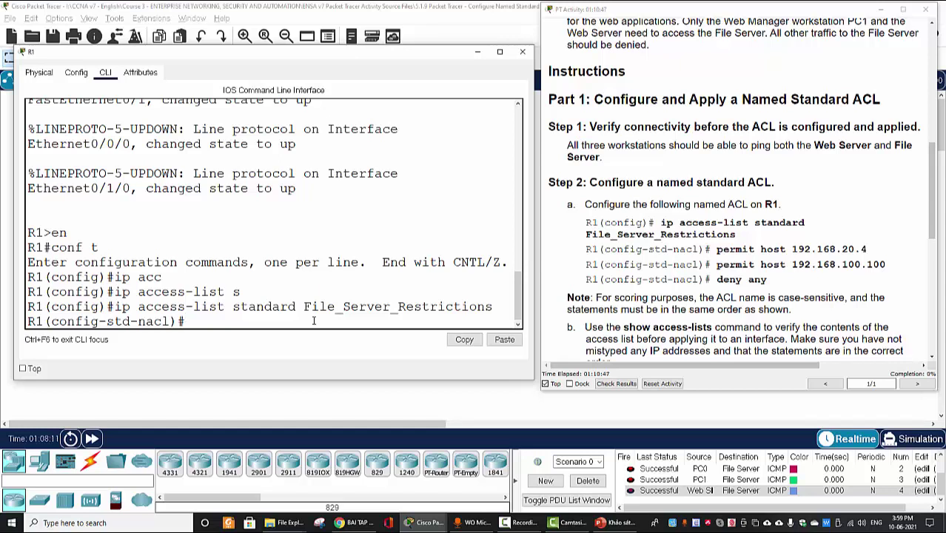
Begin a permit statement in the ACL and look up the IP addresses of the Web Server and PC1 in the topology.
text(permit)
drag(392, 54, 388, 278)
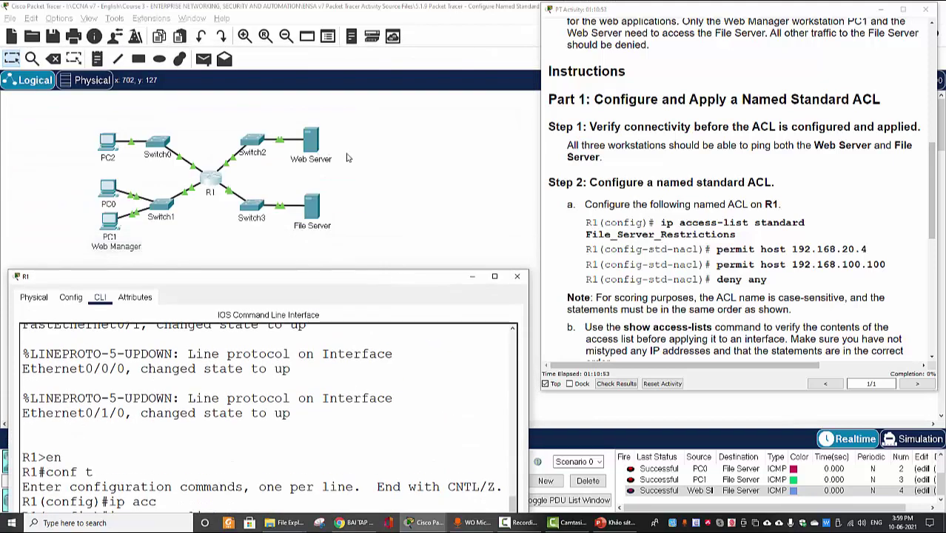
click(348, 158)
mouse_move(312, 153)
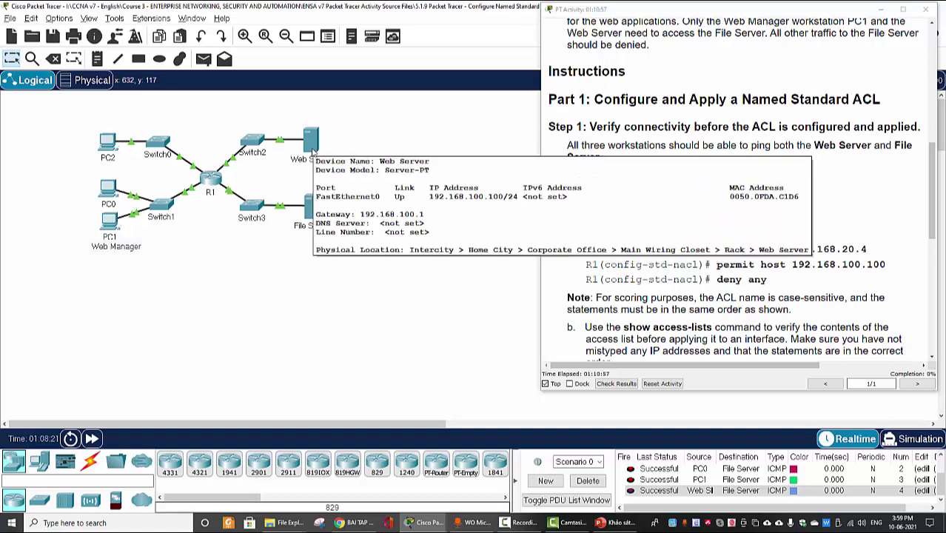
mouse_move(115, 229)
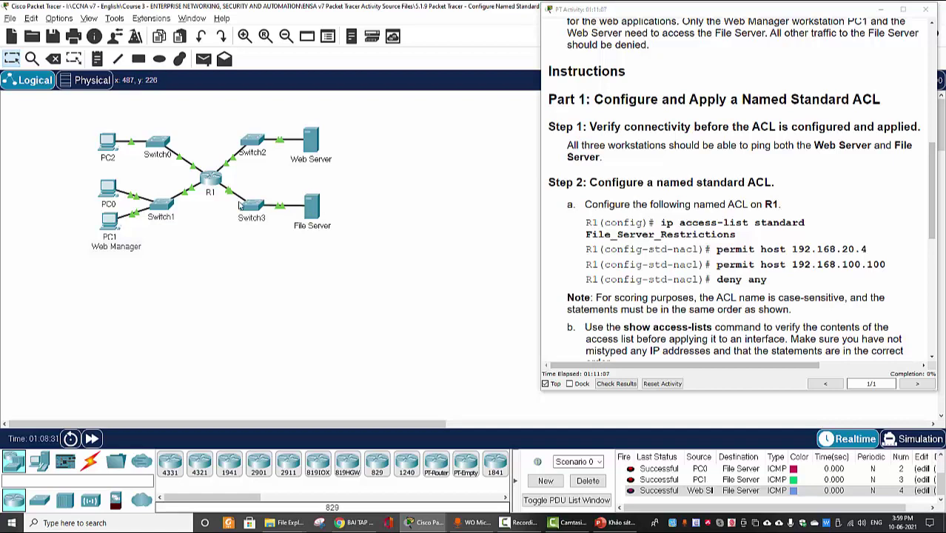
Reopen R1's command-line interface and add a permit statement for PC1 at 192.168.20.4 to the File_Server_Restrictions ACL.
click(214, 178)
key(Tab)
text(s)
key(Tab)
text(File_Server_Restrictions)
key(Return)
drag(297, 276, 319, 98)
text(permit)
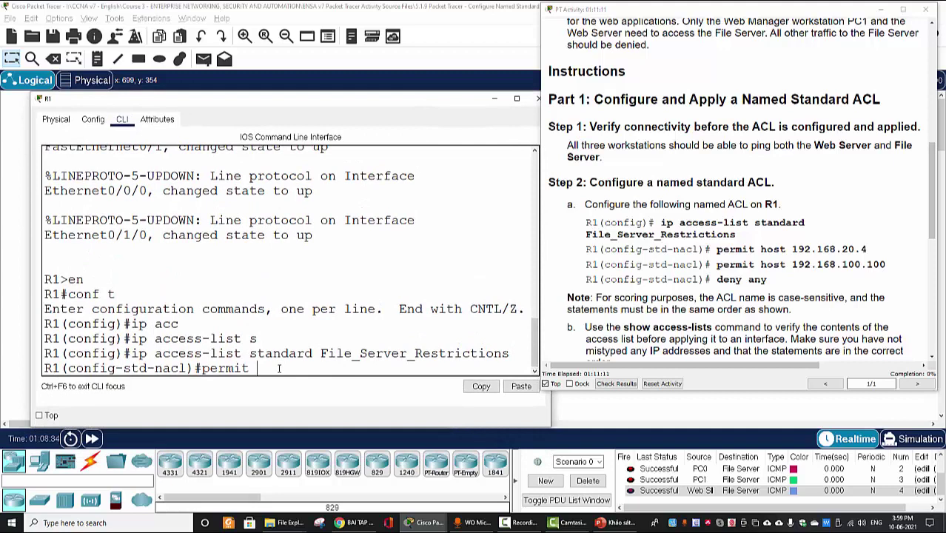
text( 192.168.20.)
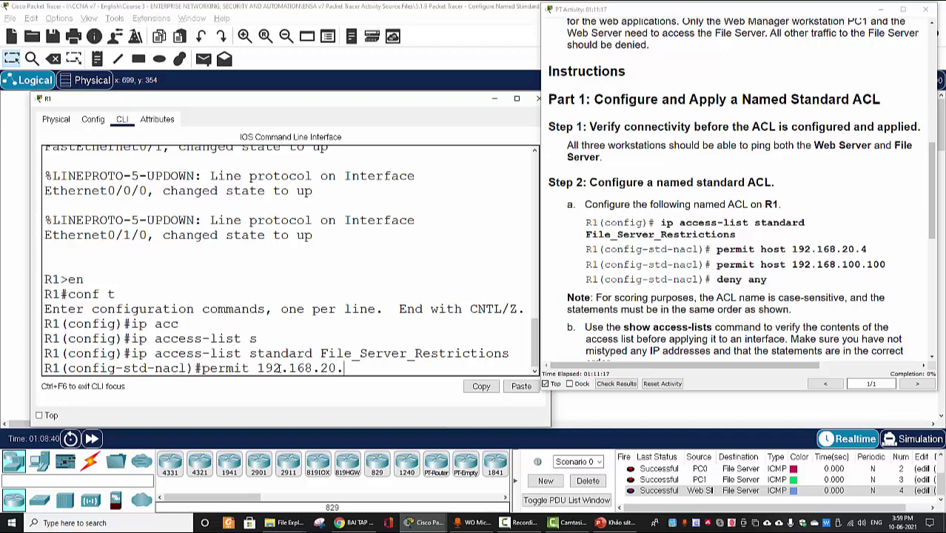
text(4)
key(alt+F4)
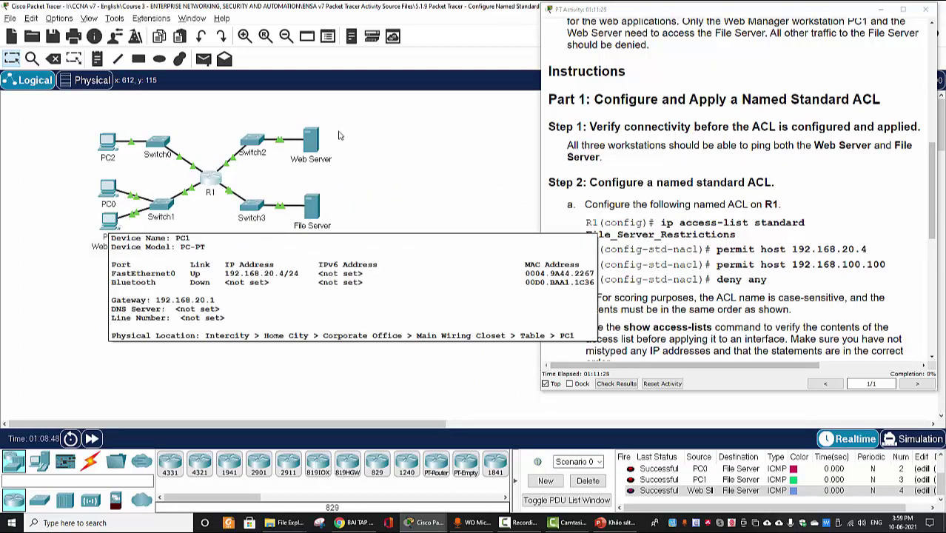
click(216, 181)
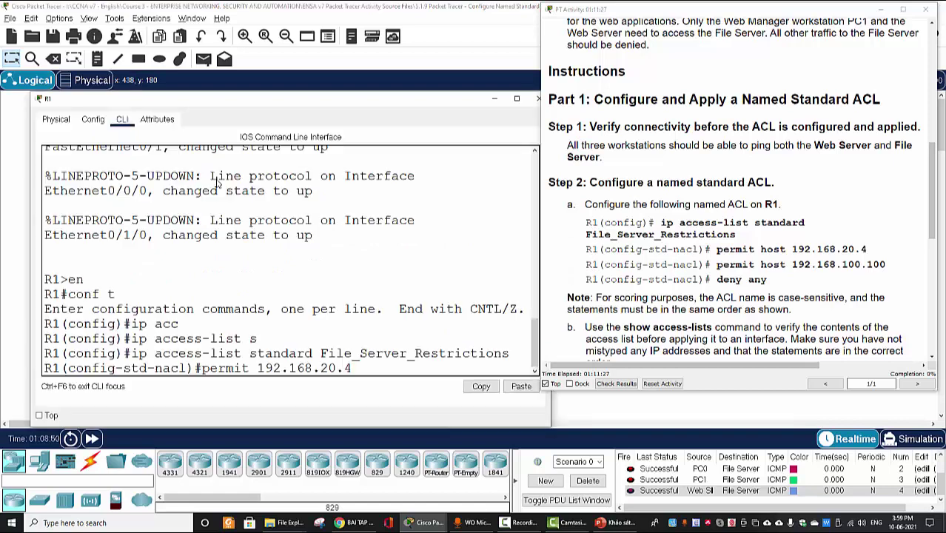
key(Return)
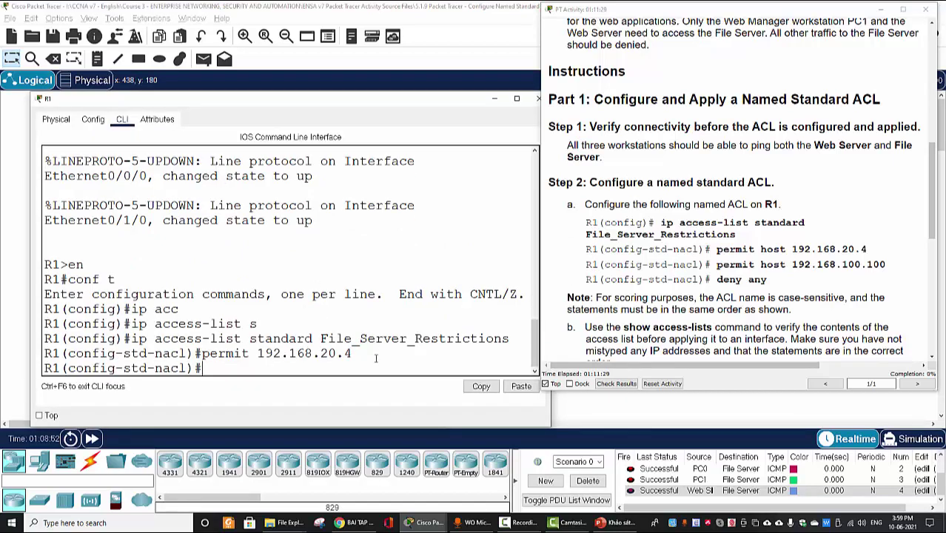
Add a permit statement for the Web Server at 192.168.100.100 to the ACL by editing the previous command.
key(Up)
key(BackSpace)
key(BackSpace)
key(BackSpace)
key(BackSpace)
key(BackSpace)
key(BackSpace)
key(BackSpace)
key(BackSpace)
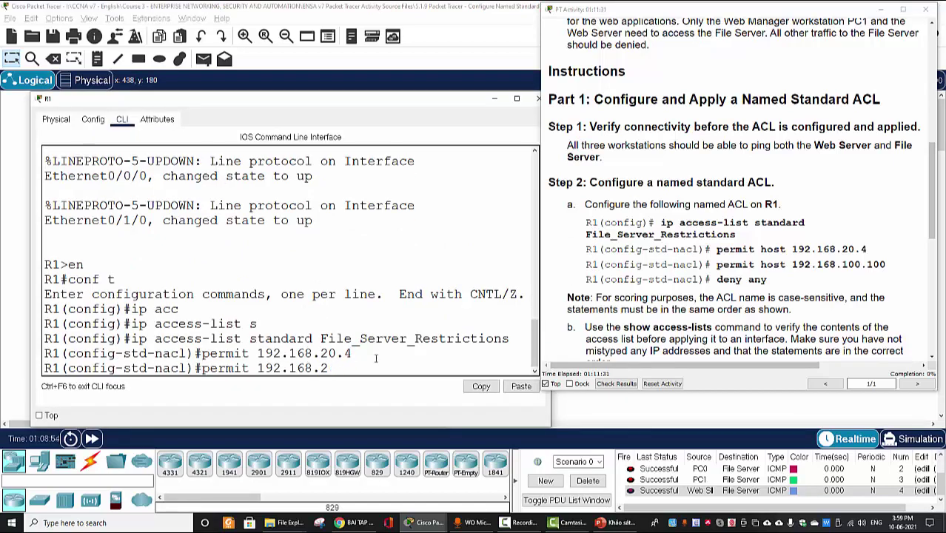
key(BackSpace)
text(8.100.100)
key(Return)
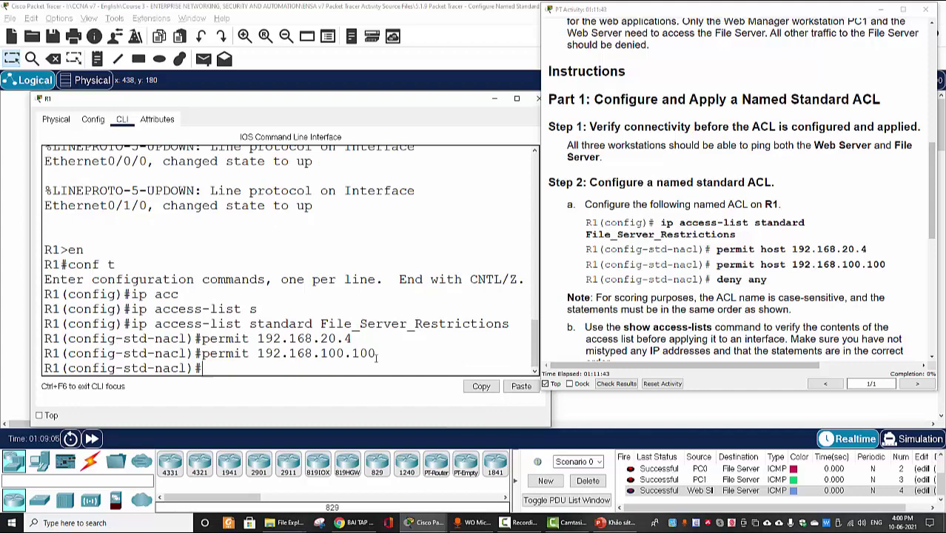
Check the scenario and Step 2 instructions against the ACL entered, and exit to global configuration mode.
scroll(730, 93, up, 1)
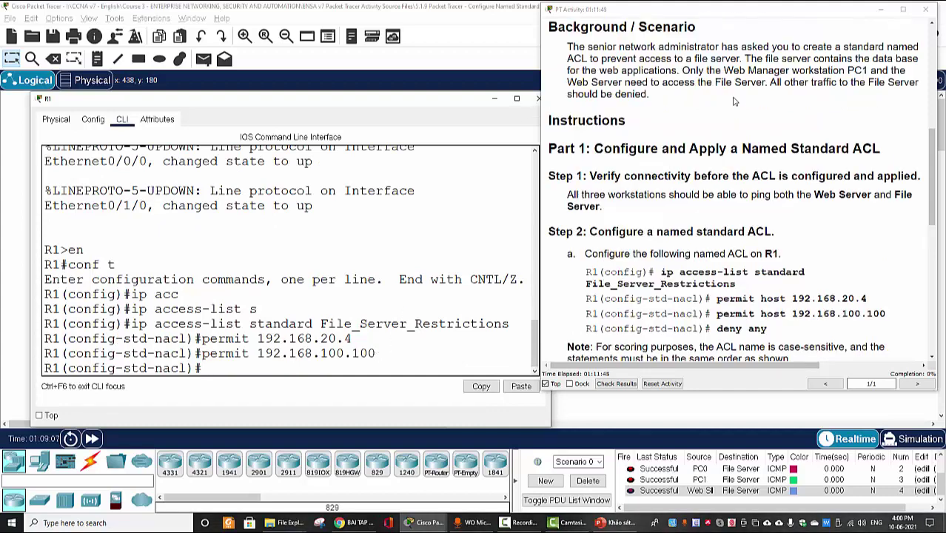
scroll(750, 229, down, 1)
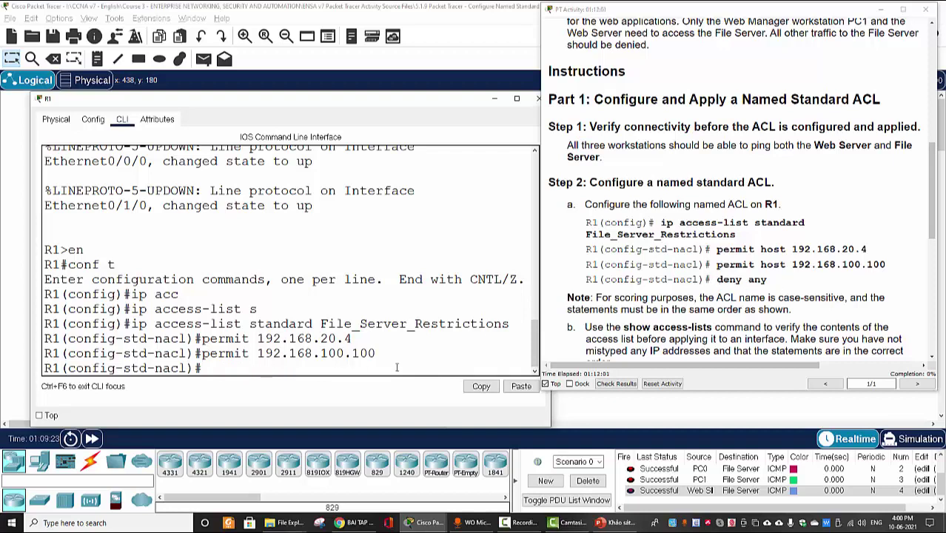
key(Return)
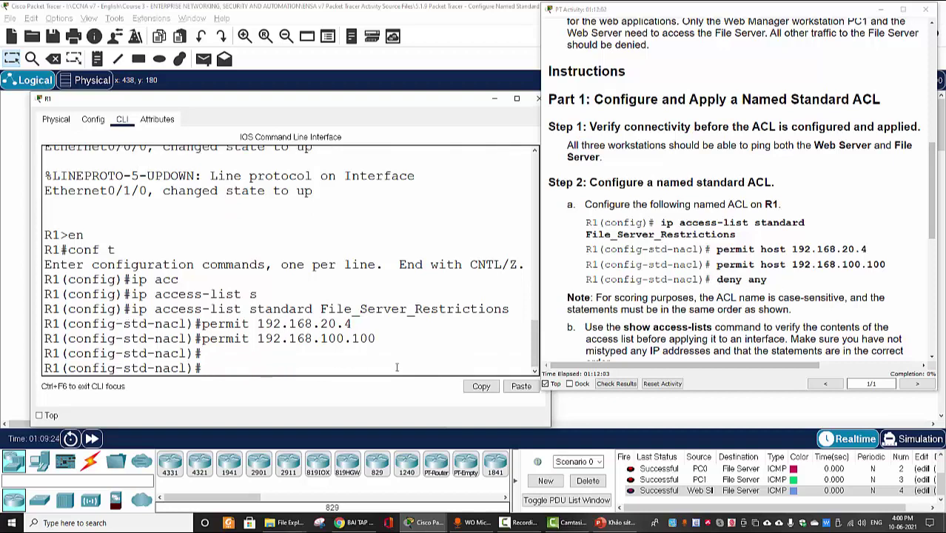
scroll(691, 301, down, 3)
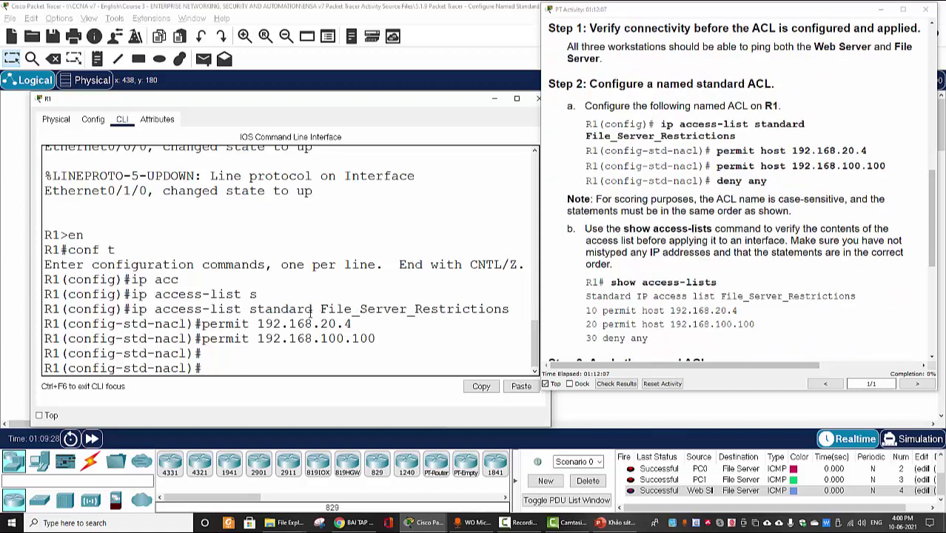
drag(319, 309, 510, 308)
click(232, 362)
text(exit)
key(Return)
key(Return)
key(Return)
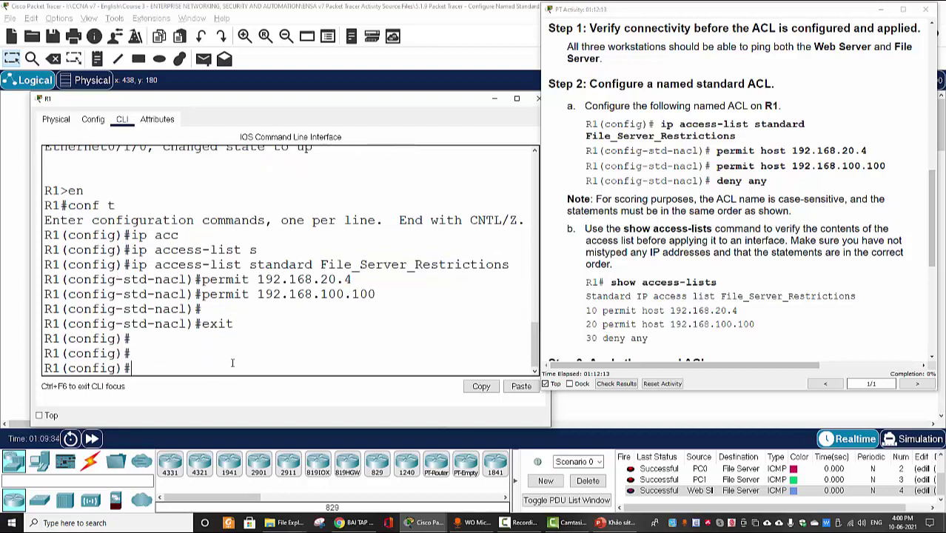
Display R1's access lists from configuration mode and check the two permitted host addresses against the instructions.
text(do show acc)
key(Return)
key(Return)
key(Return)
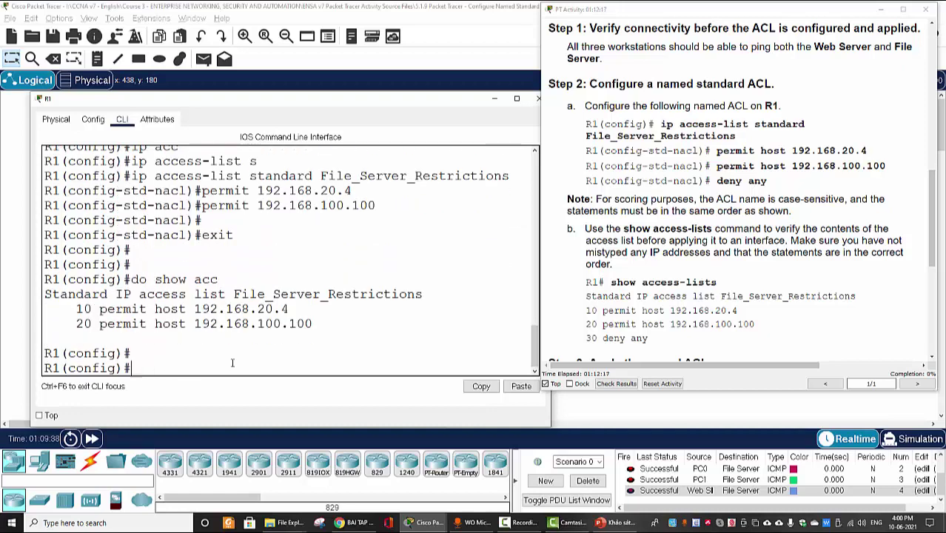
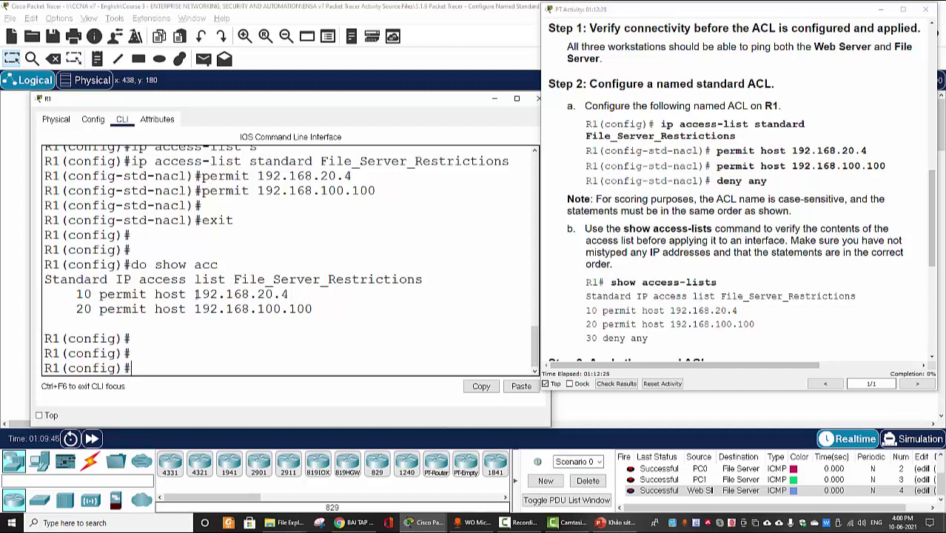
drag(196, 295, 289, 294)
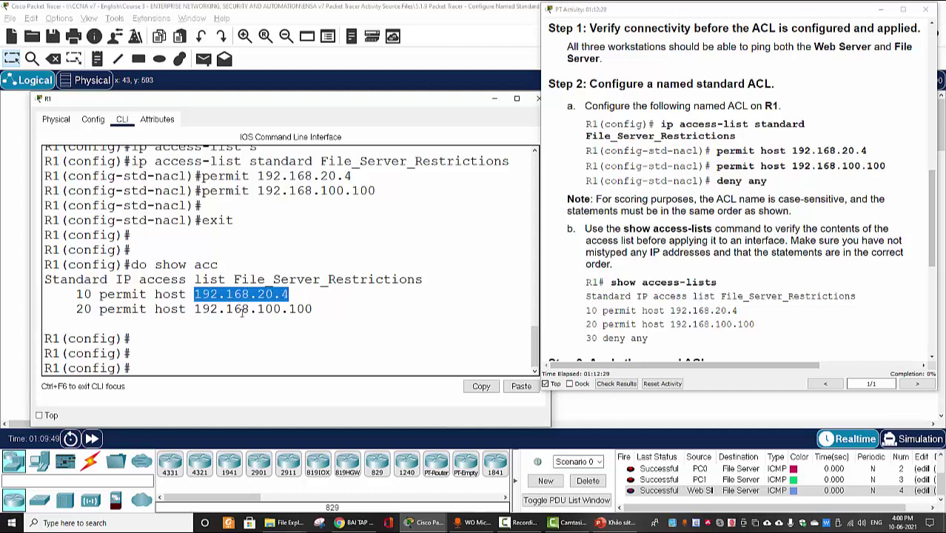
drag(195, 309, 314, 309)
click(302, 340)
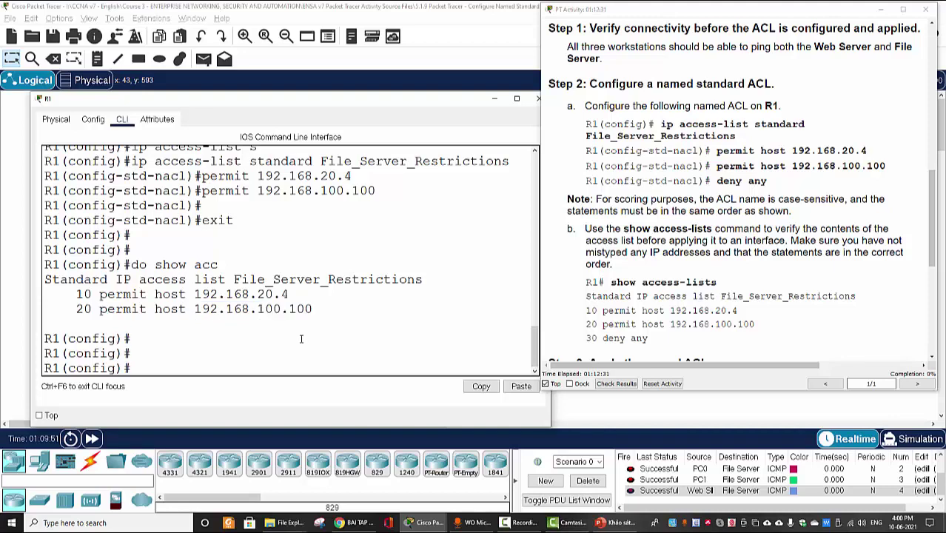
Consult Step 3 of the instructions and identify R1's interface towards Switch3 in the topology.
scroll(721, 289, down, 8)
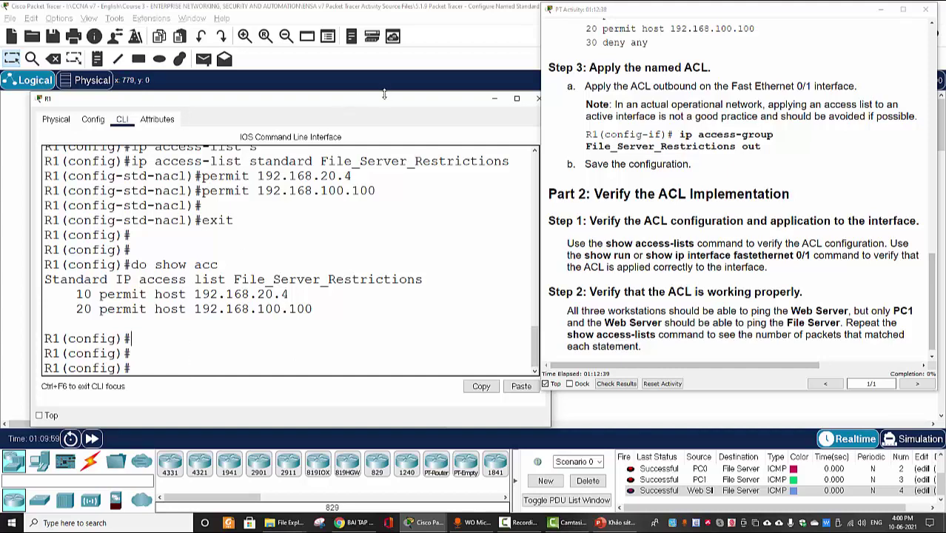
drag(385, 98, 430, 313)
click(211, 185)
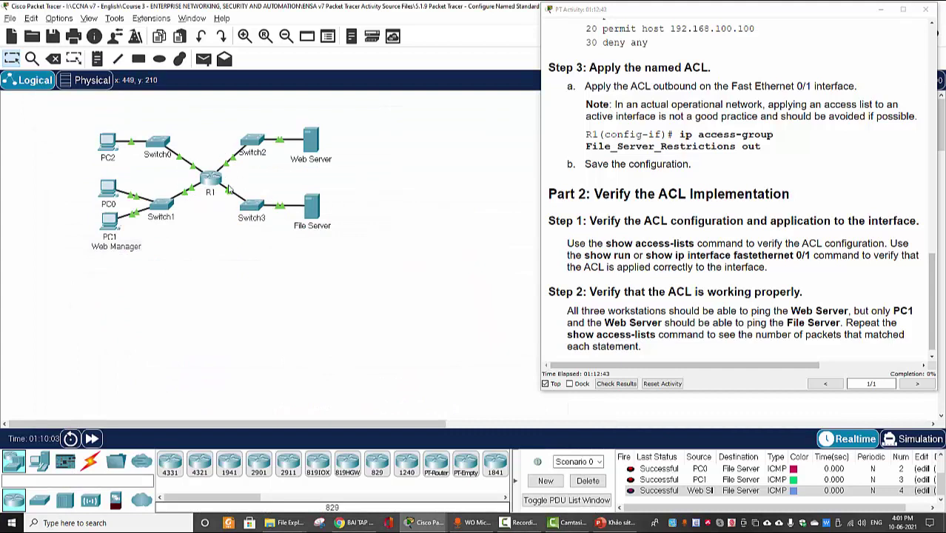
mouse_move(215, 180)
click(252, 206)
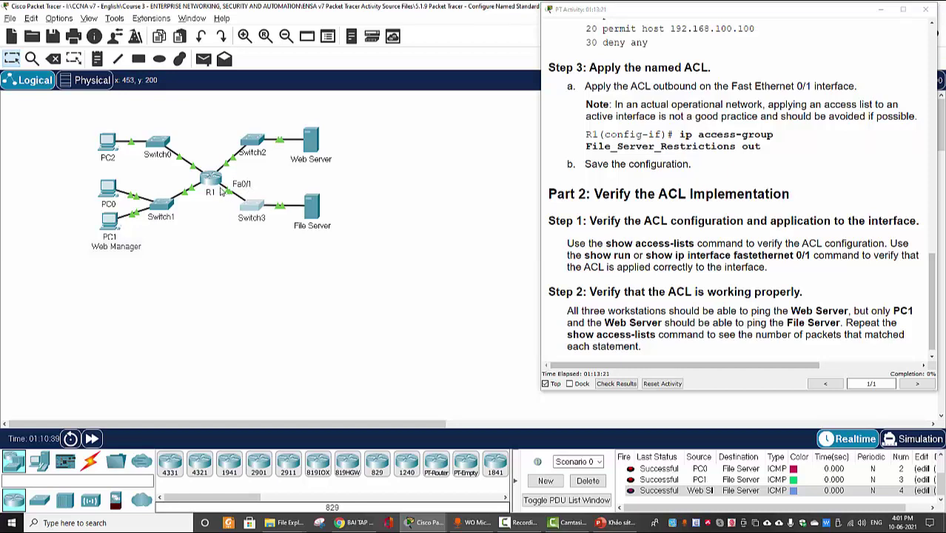
Reopen R1's command-line interface and enter configuration mode for interface f0/1.
click(214, 184)
drag(264, 258, 349, 177)
text(int f0/1)
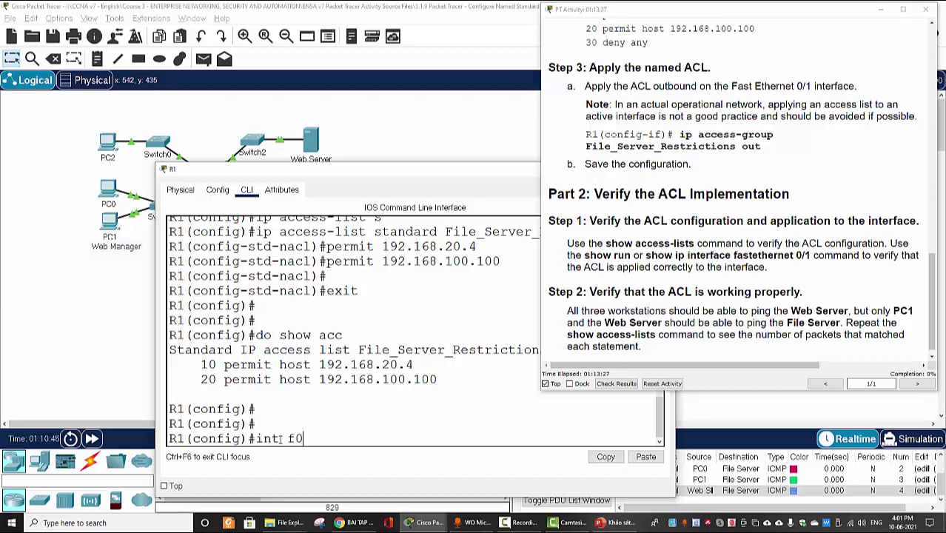
key(Return)
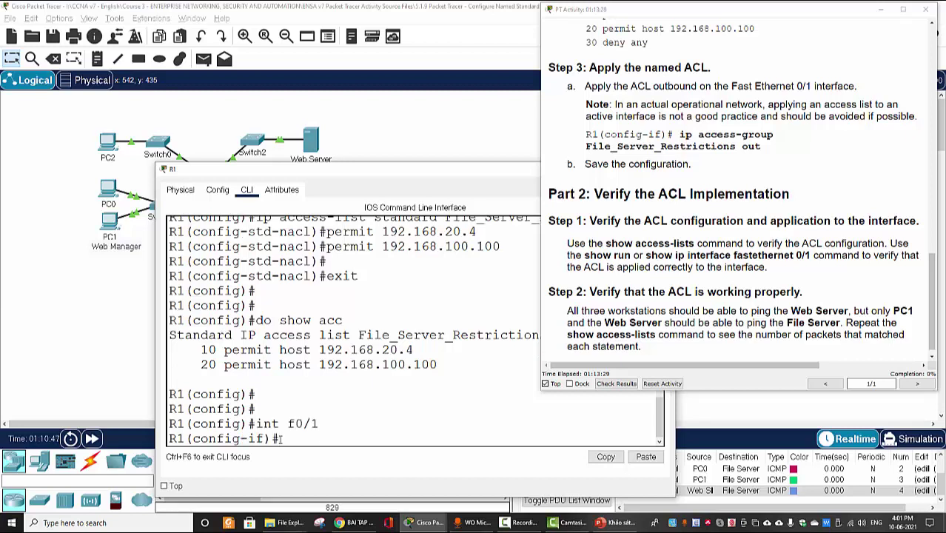
Apply the File_Server_Restrictions ACL outbound on interface f0/1 with the ip access-group command.
text(ip acc)
key(Tab)
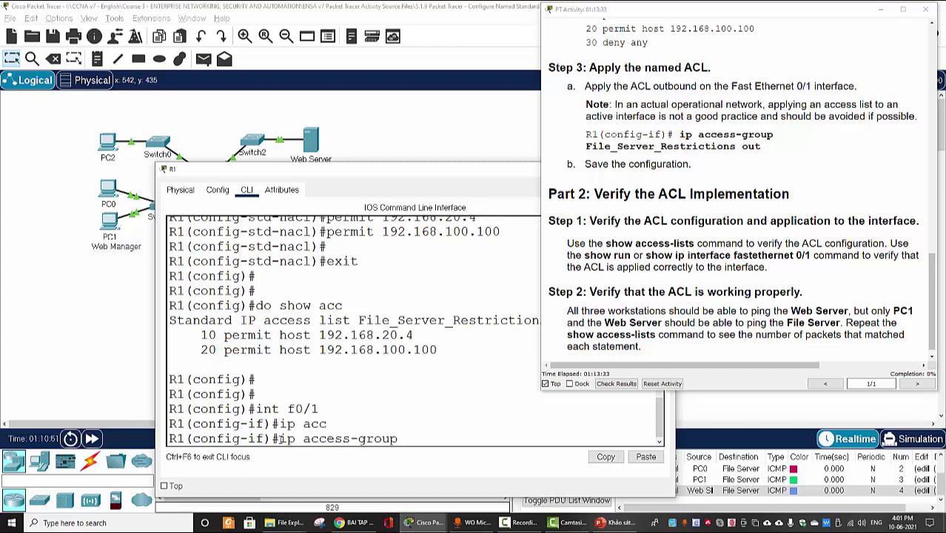
text(File-Server)
key(BackSpace)
key(BackSpace)
key(BackSpace)
key(BackSpace)
key(BackSpace)
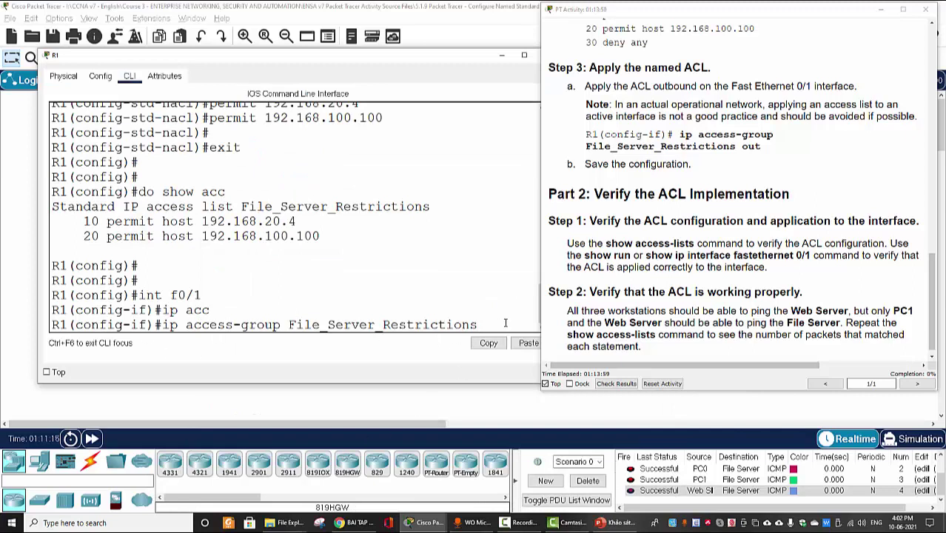
text(out)
key(Return)
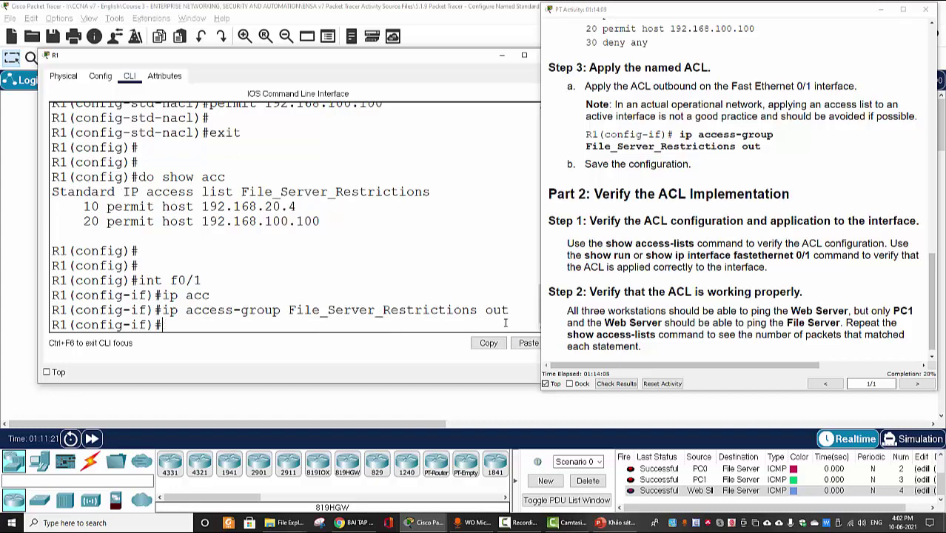
Save R1's running configuration to the startup configuration and return to privileged EXEC mode.
text(do copy run st)
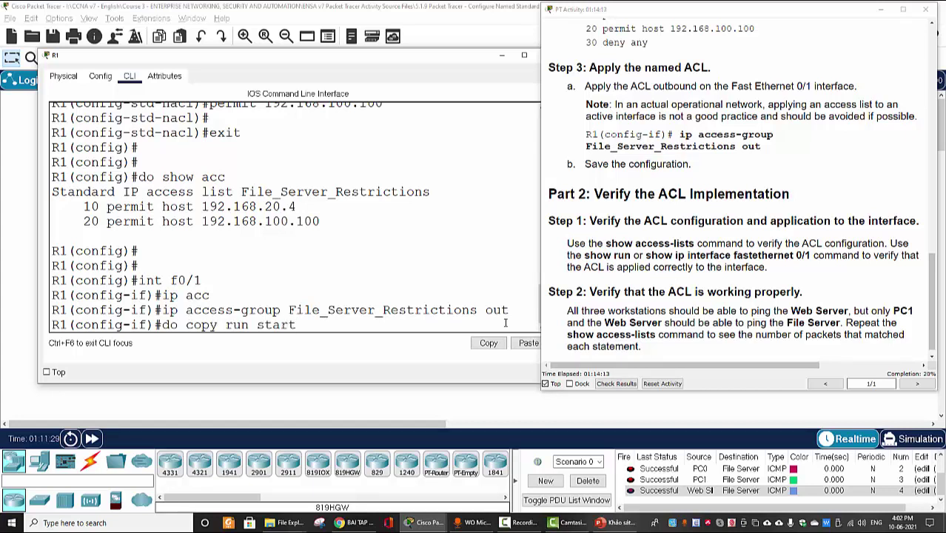
text(art)
key(Return)
key(Return)
key(Return)
key(Return)
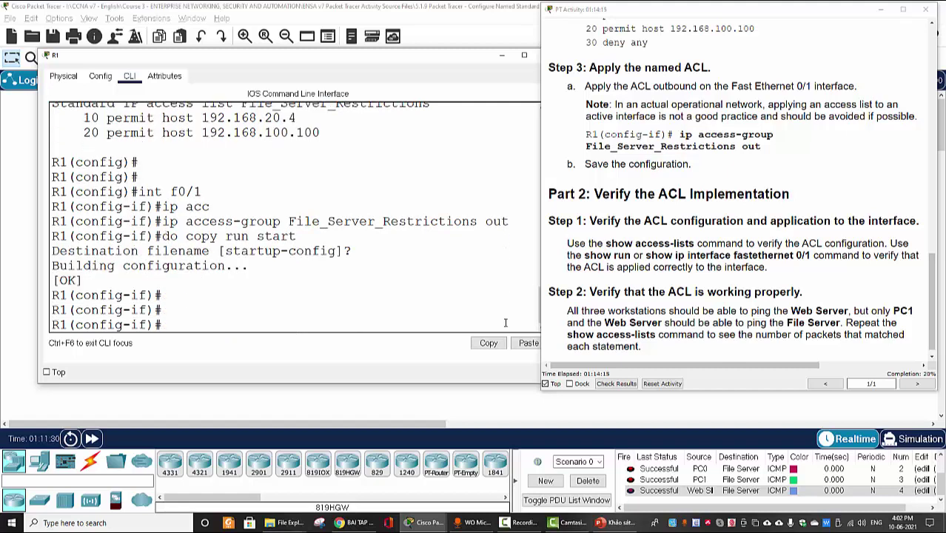
key(ctrl+z)
key(Return)
key(Return)
key(Return)
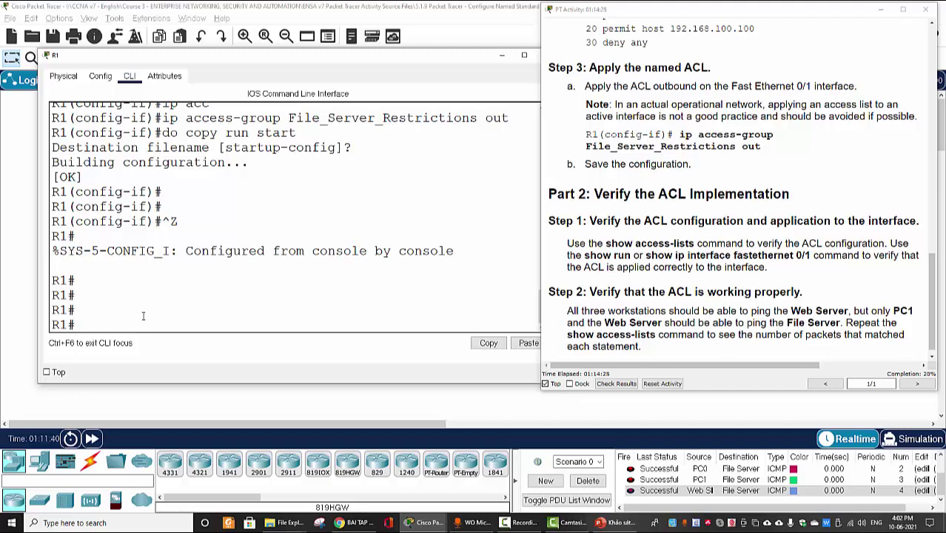
Run show access-lists on R1 and examine the entries of the File_Server_Restrictions ACL.
text(show acc)
key(Tab)
key(Return)
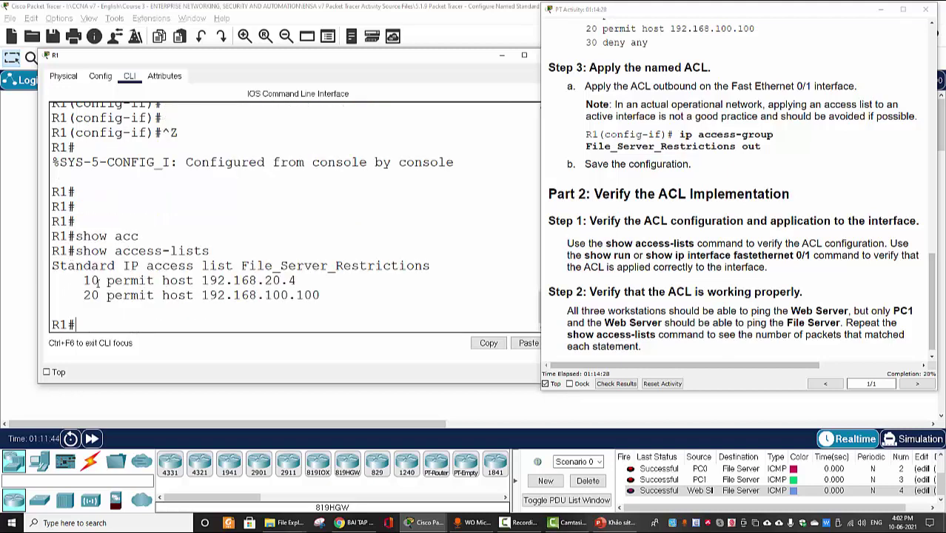
drag(68, 267, 350, 297)
click(369, 308)
Display the IP details of fastEthernet 0/1 and examine which outgoing access list is set.
text(show ip int )
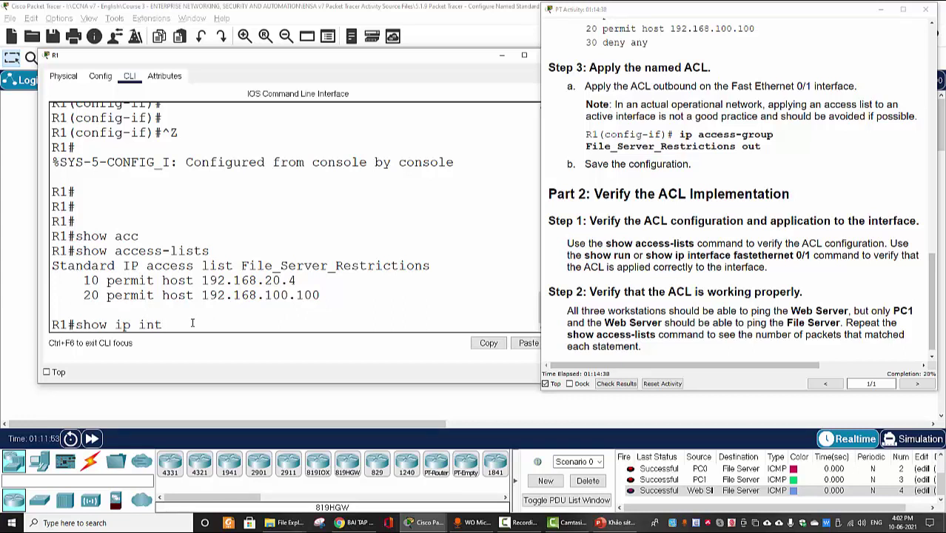
text(fa)
key(Tab)
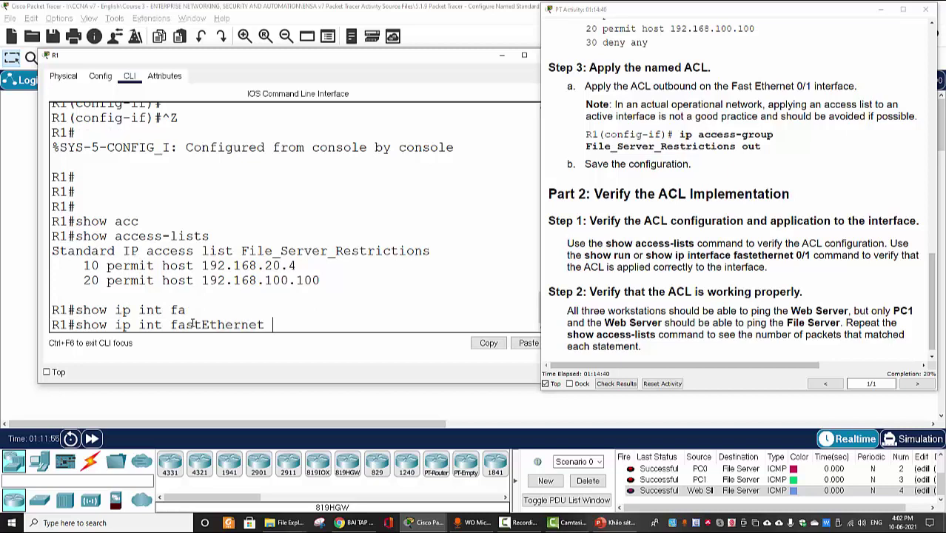
text(0/1)
key(Return)
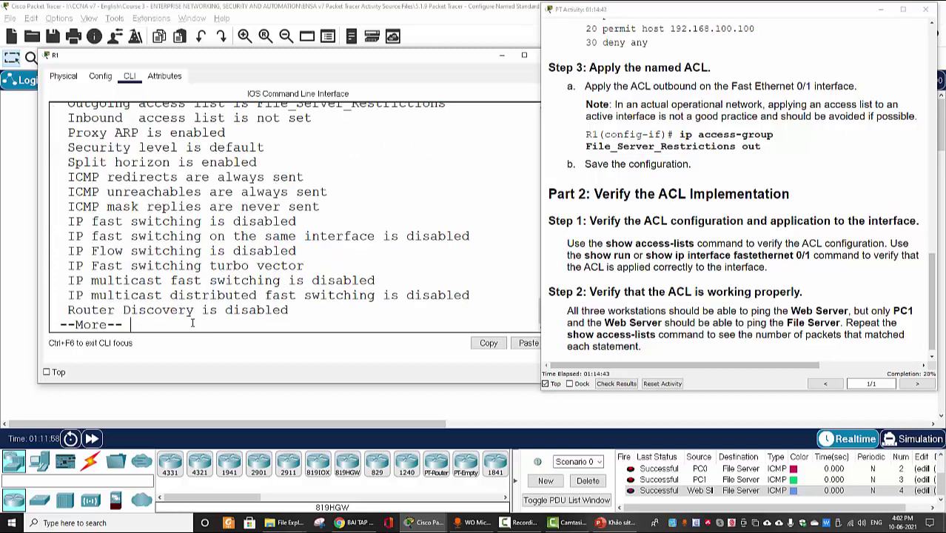
scroll(183, 195, up, 3)
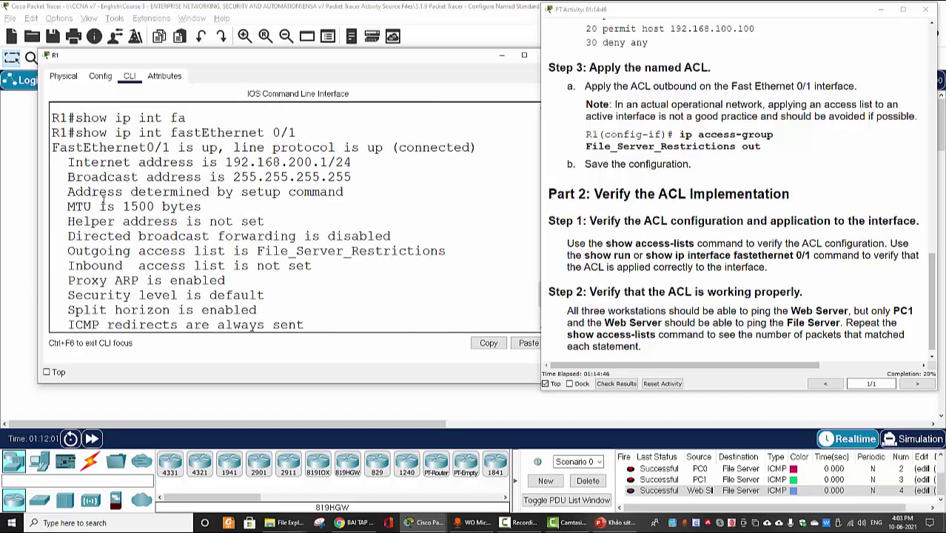
drag(67, 251, 454, 251)
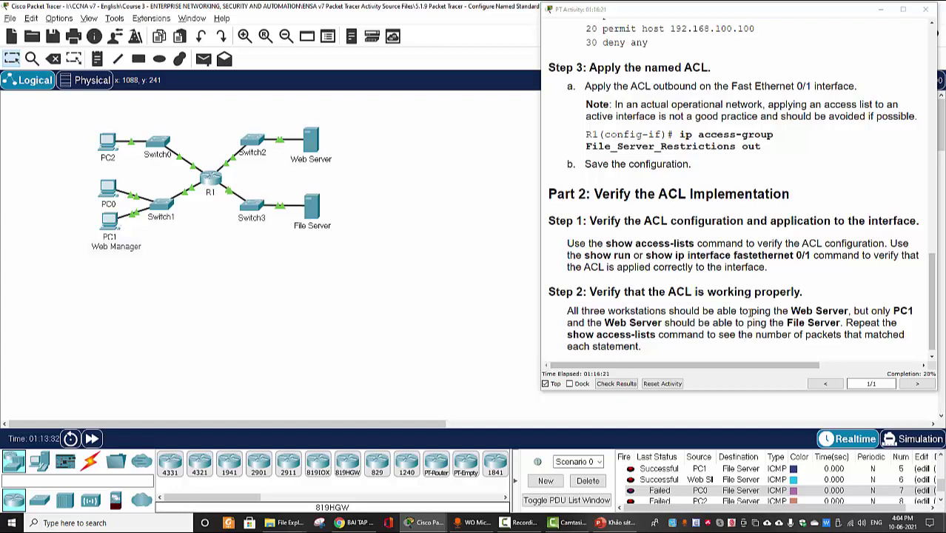
Send simple PDUs from PC1 and from the Web Server to the File Server to test the permitted hosts.
click(204, 59)
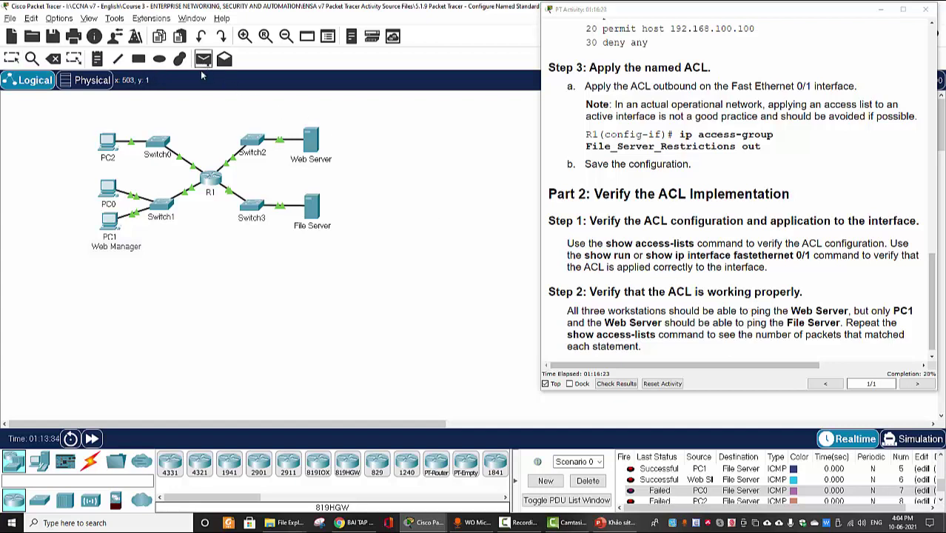
click(111, 221)
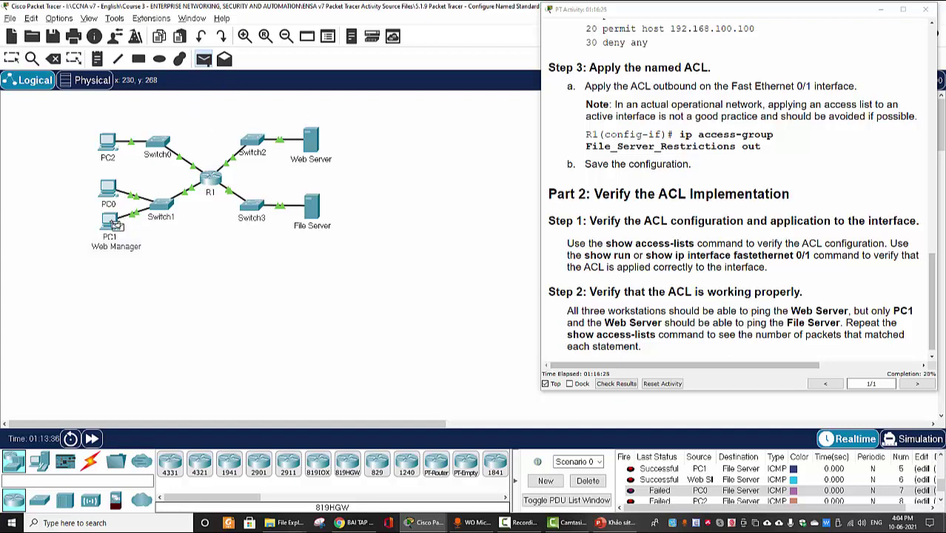
click(311, 207)
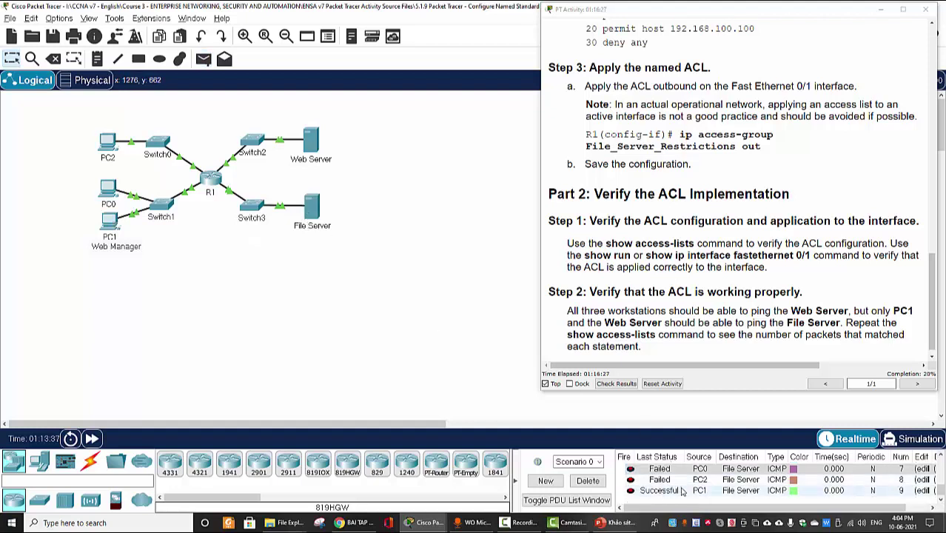
click(204, 60)
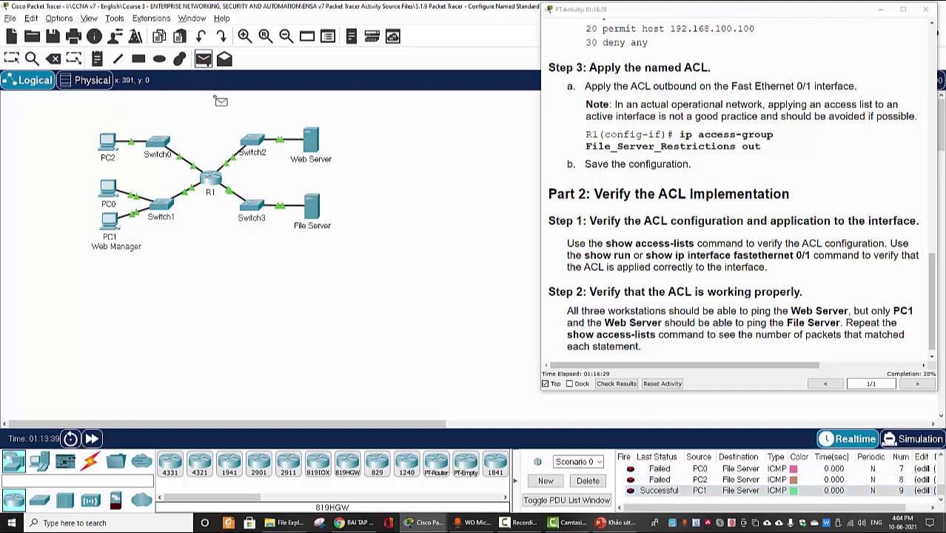
click(311, 147)
click(317, 211)
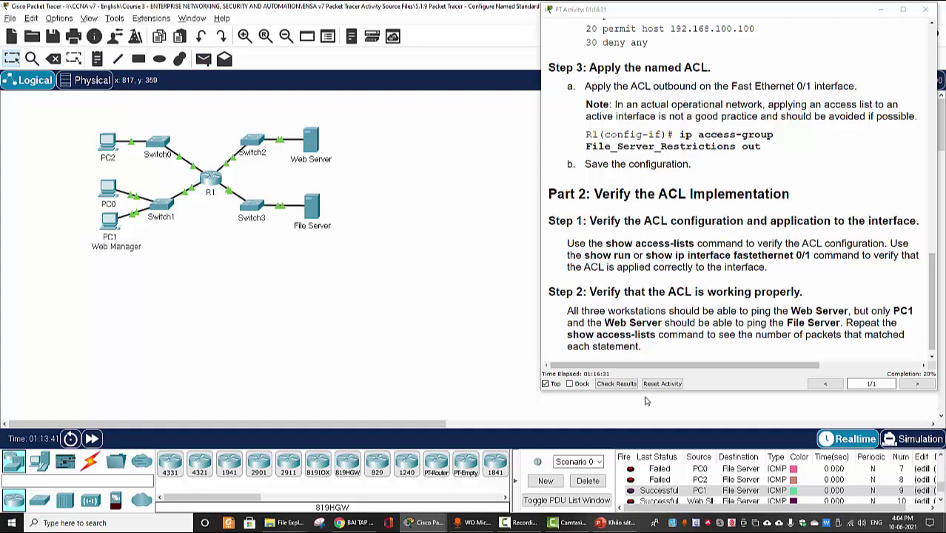
click(709, 490)
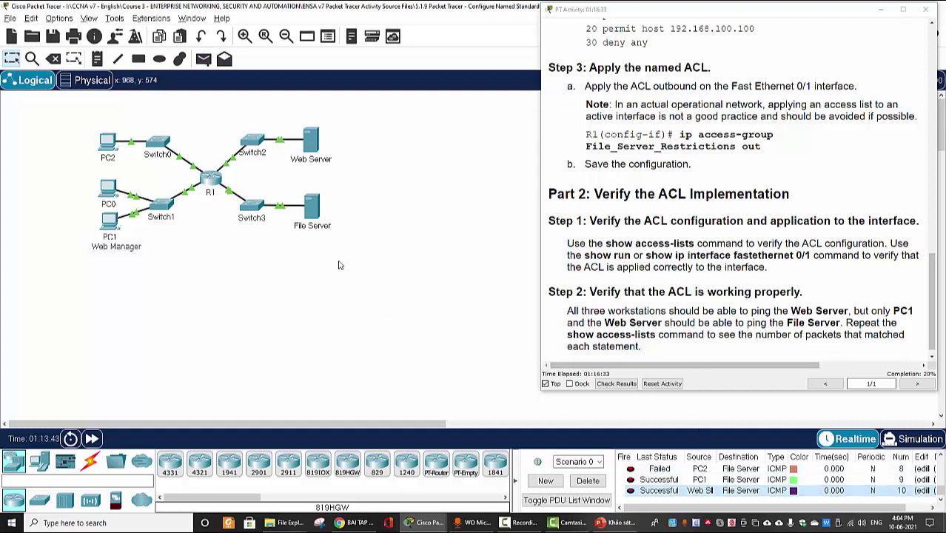
Send simple PDUs from PC0 and from PC2 to the File Server and check their status in the PDU list.
click(203, 59)
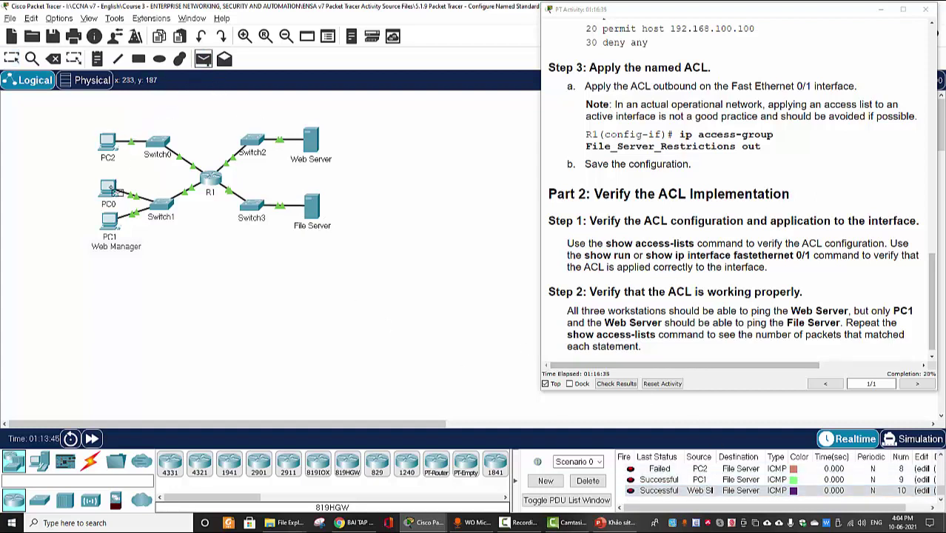
click(112, 194)
click(312, 209)
click(546, 384)
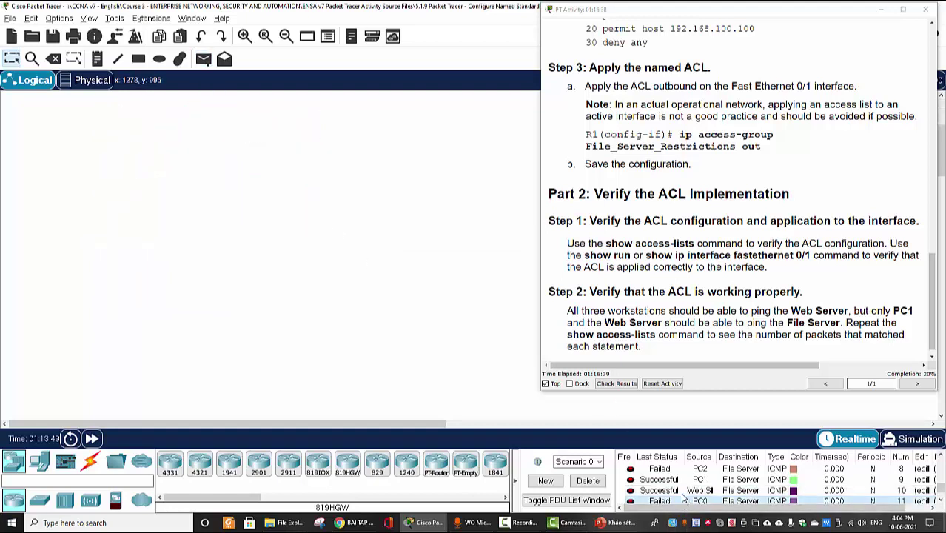
click(204, 59)
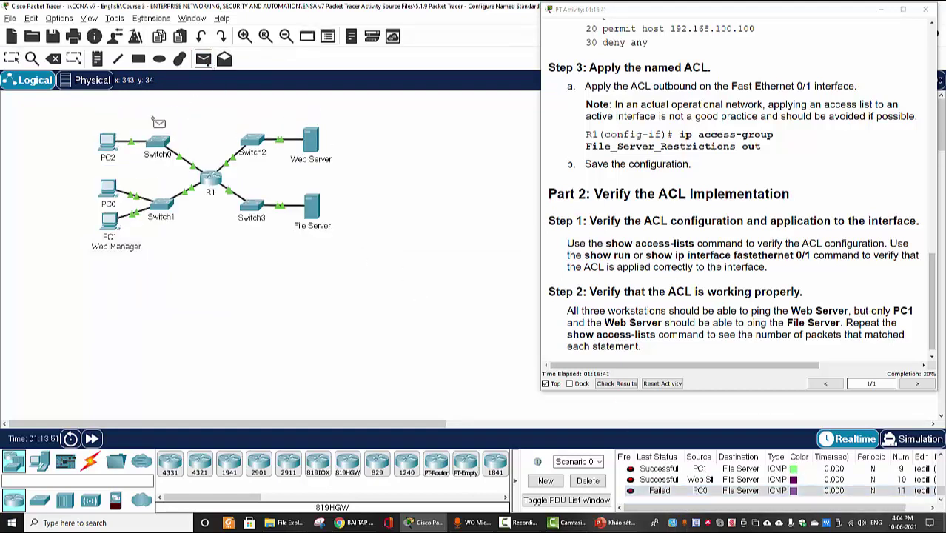
click(109, 143)
click(311, 209)
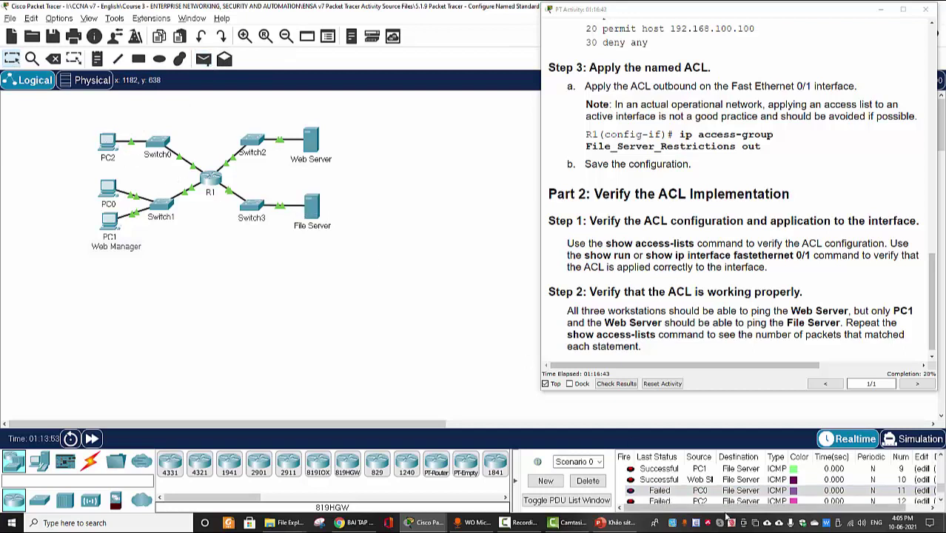
click(687, 491)
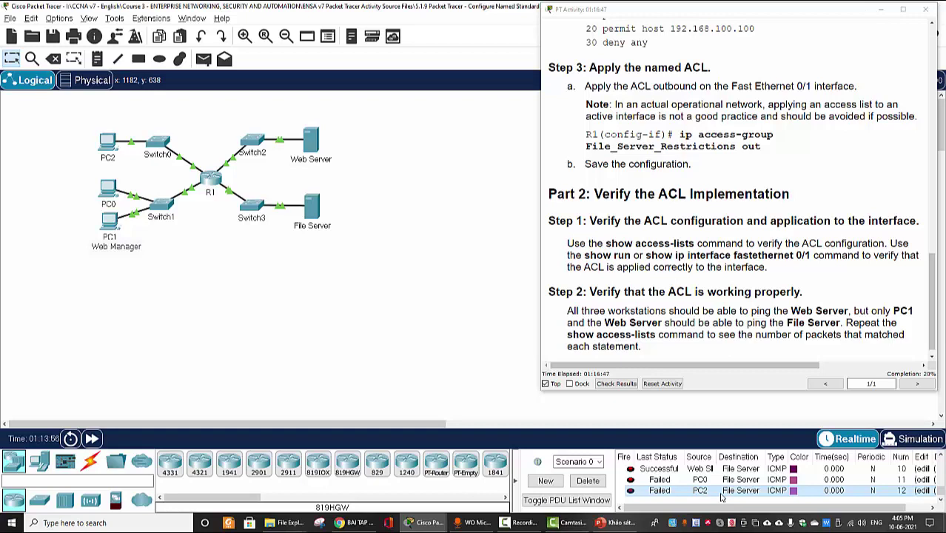
scroll(675, 316, down, 1)
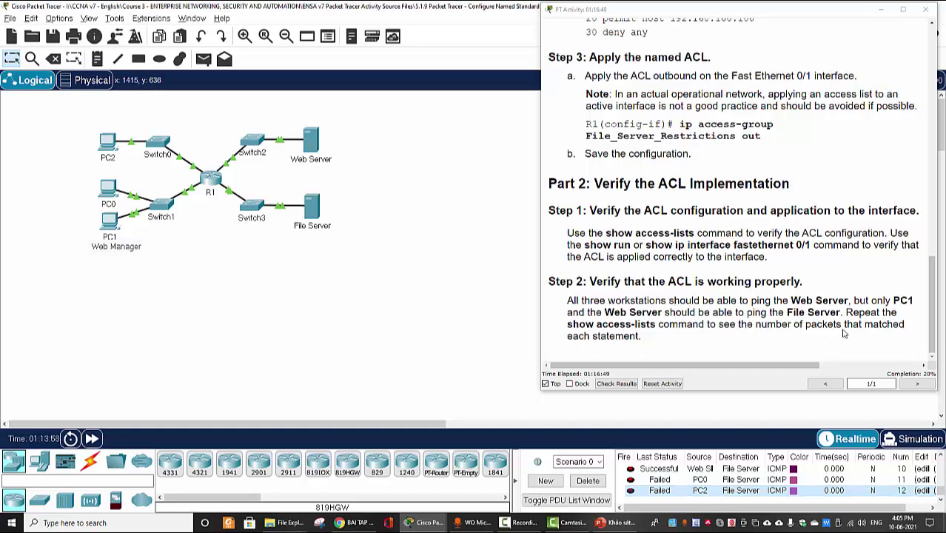